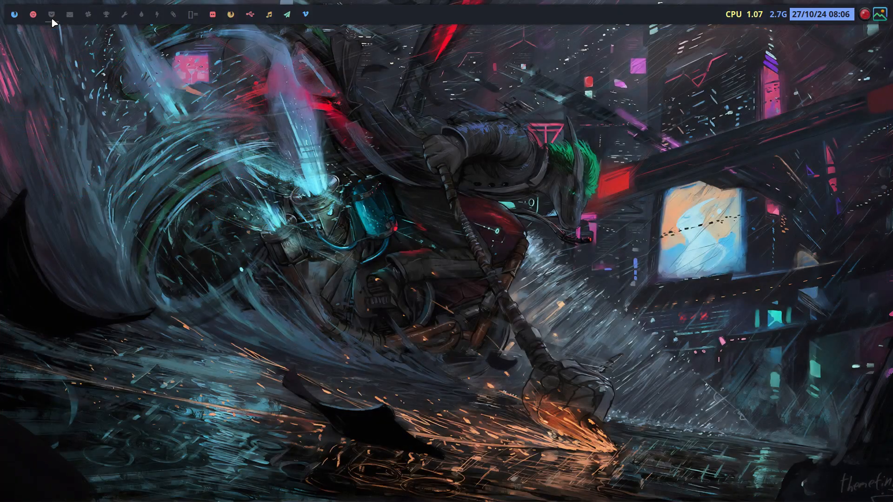
# Search the web in Firefox for "how to create an ubuntu iso" and look through the results.
pyautogui.moveTo(32, 18)
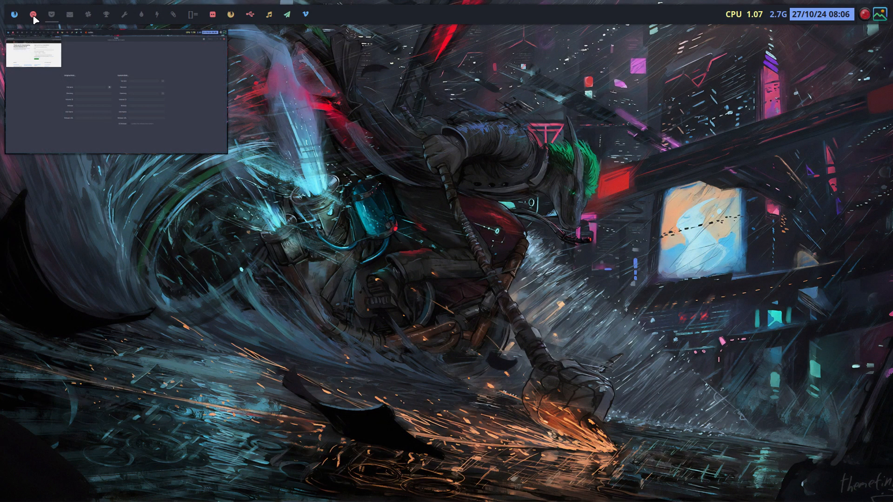
pyautogui.click(15, 17)
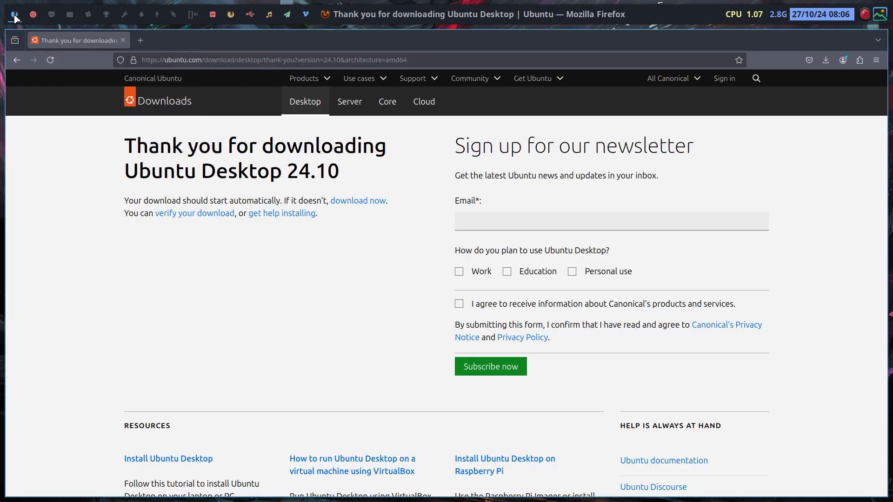
pyautogui.click(140, 40)
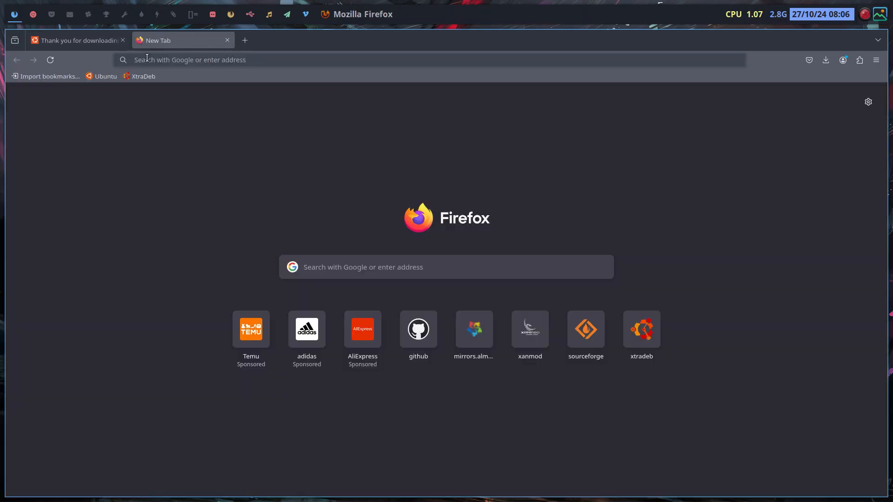
pyautogui.click(147, 58)
pyautogui.write('how to create')
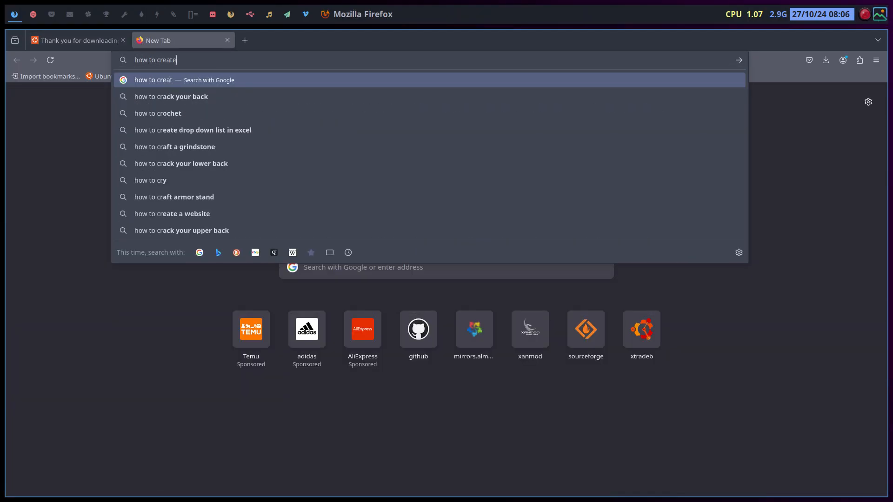
pyautogui.write(' an ubu')
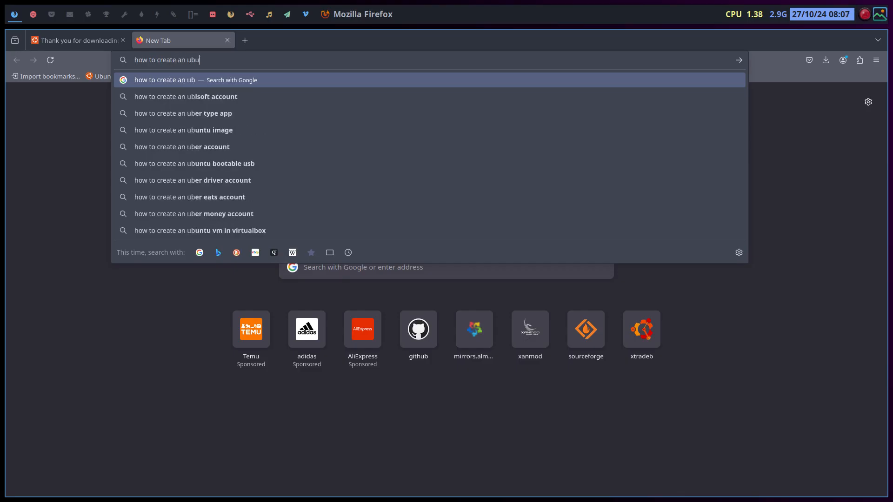
pyautogui.write('ntu iso')
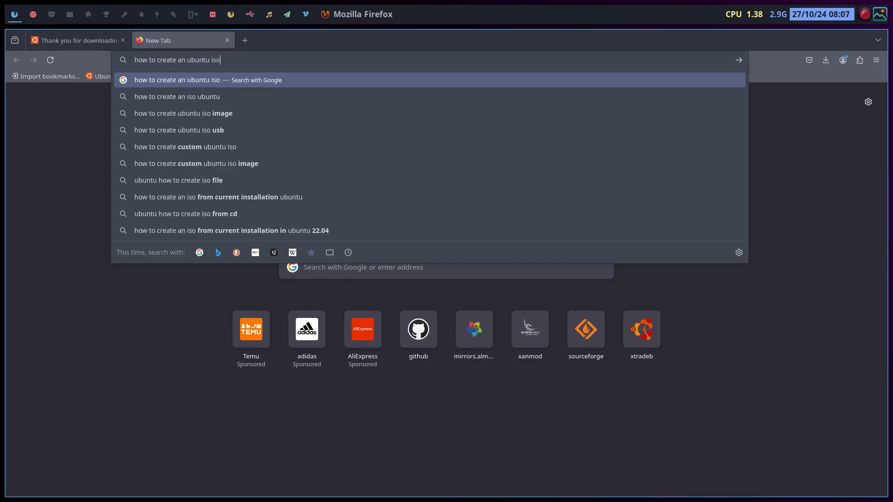
pyautogui.press('Return')
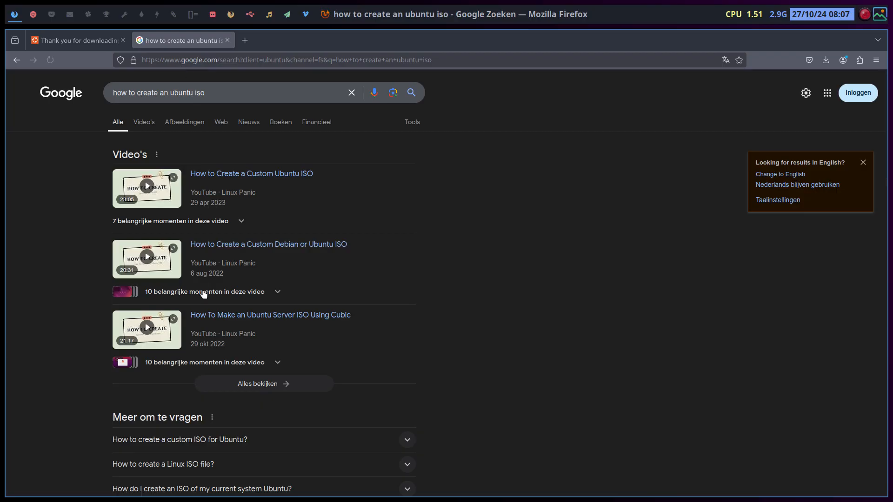
pyautogui.scroll(-4, 213, 418)
pyautogui.scroll(-10, 214, 416)
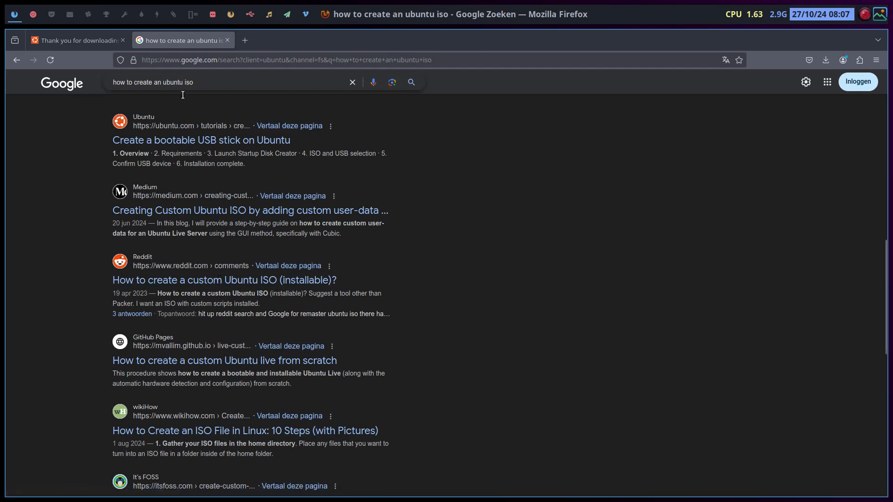
# Switch to the Thunar file manager and open install-cubic.sh from the ubuntu-chadwm folder.
pyautogui.click(33, 14)
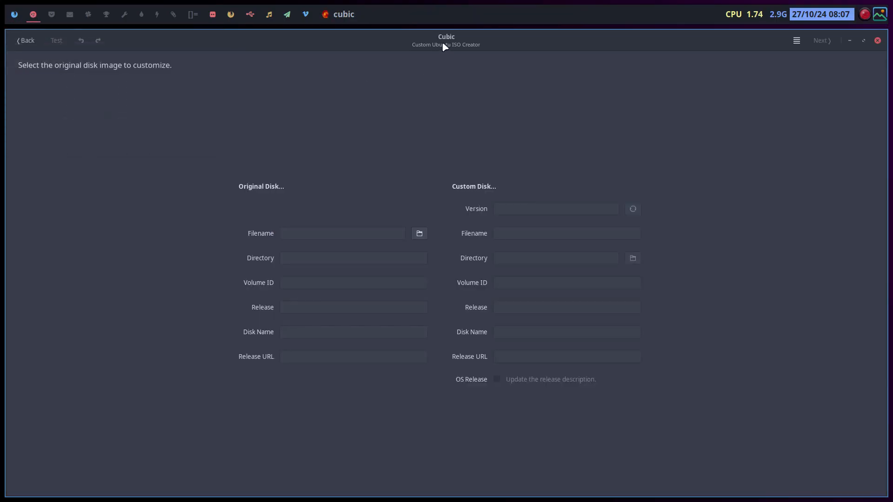
pyautogui.click(14, 16)
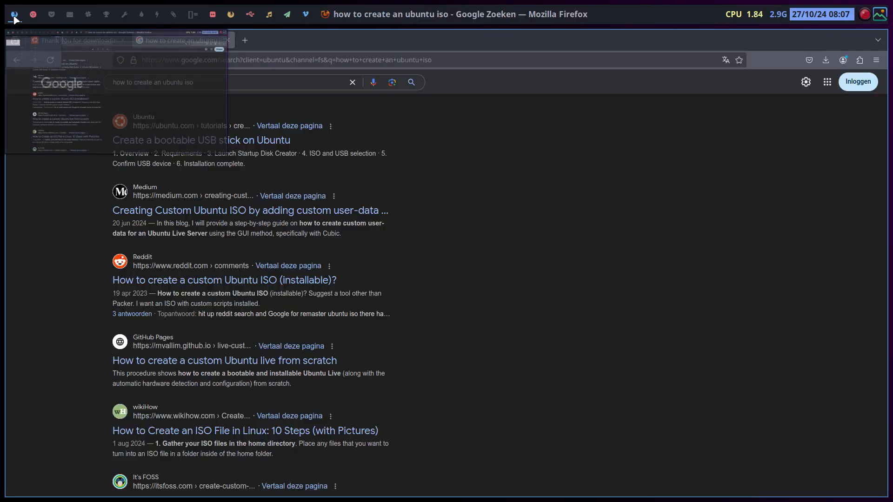
pyautogui.click(48, 17)
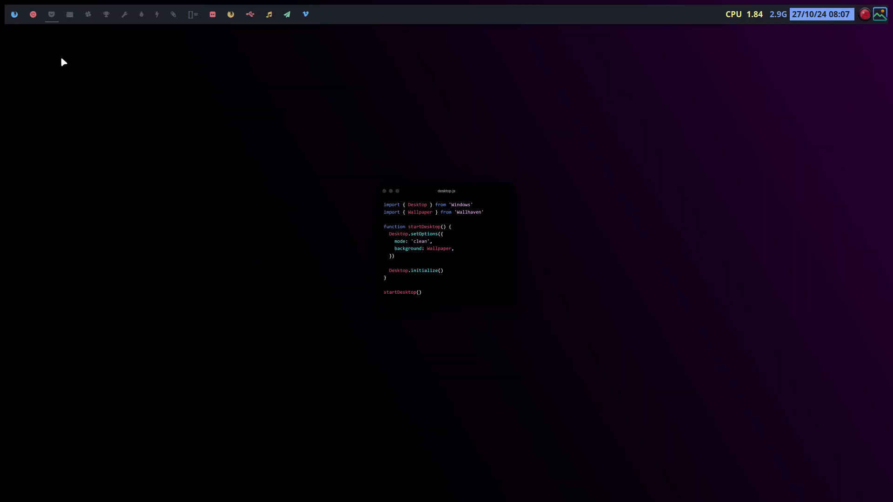
pyautogui.press('super+shift+Return')
pyautogui.doubleClick(109, 82)
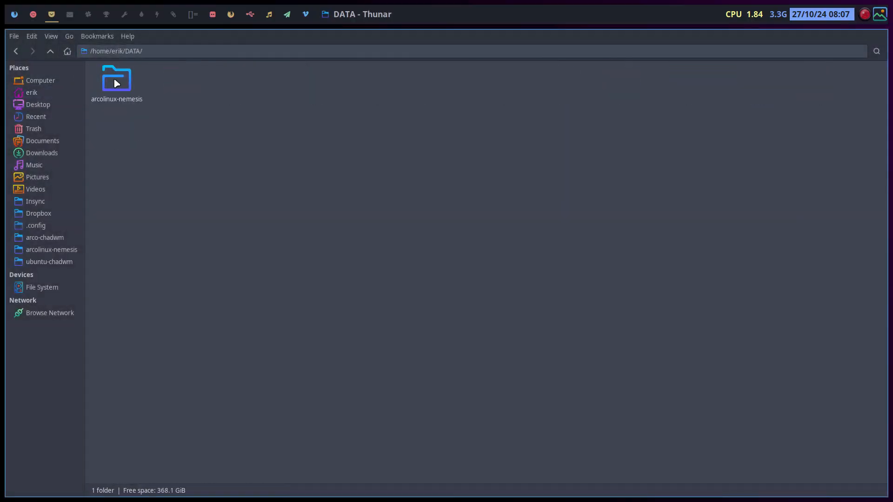
pyautogui.click(57, 264)
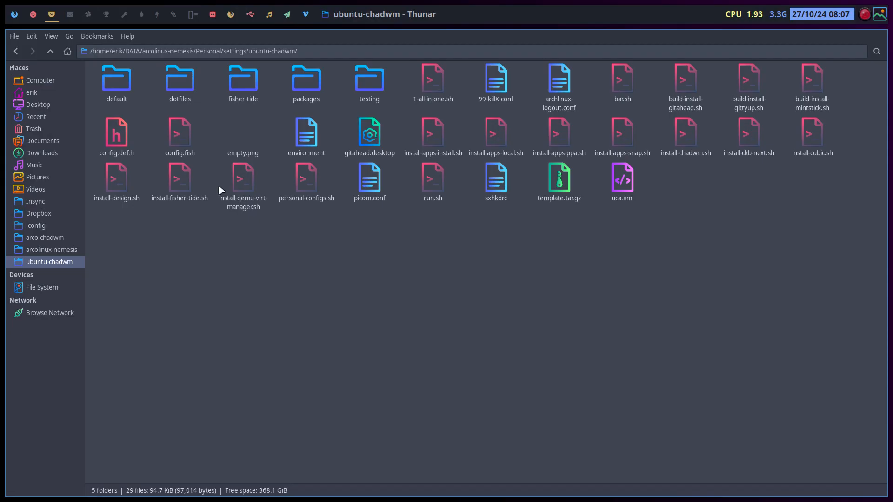
pyautogui.doubleClick(813, 133)
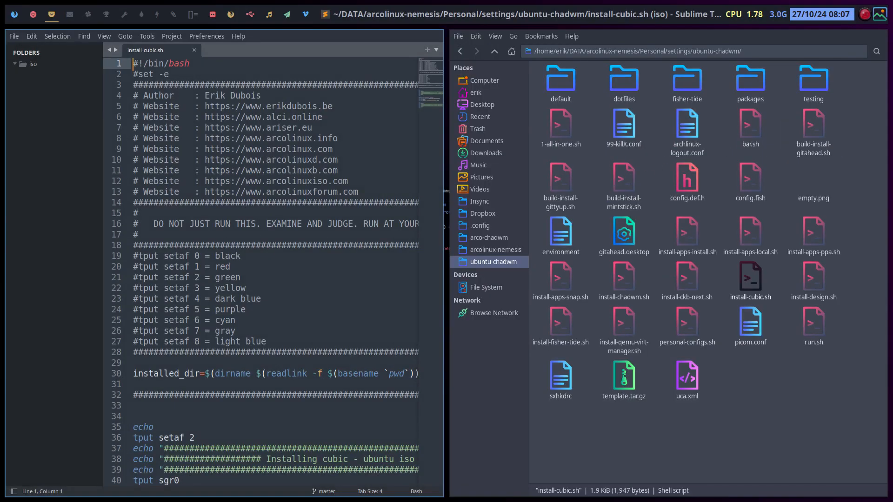
# Examine the script's commands for adding the cubic-wizard repository, updating apt and installing cubic, and close the editor.
pyautogui.press('super+f')
pyautogui.hotkey('ctrl', '-')
pyautogui.scroll(-8, 386, 347)
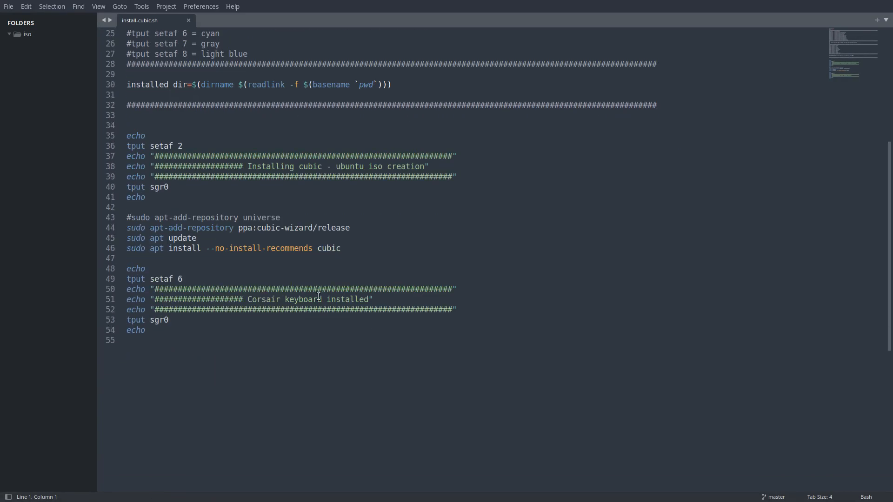
pyautogui.moveTo(220, 228); pyautogui.dragTo(345, 228)
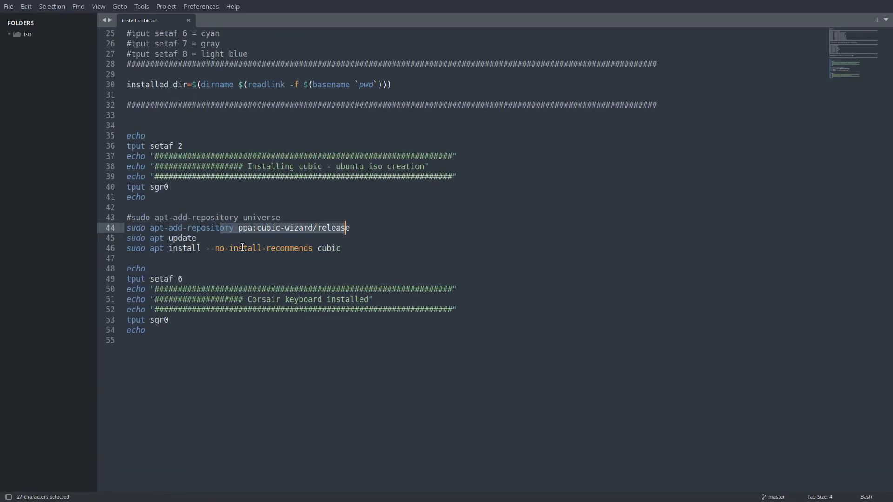
pyautogui.click(177, 238)
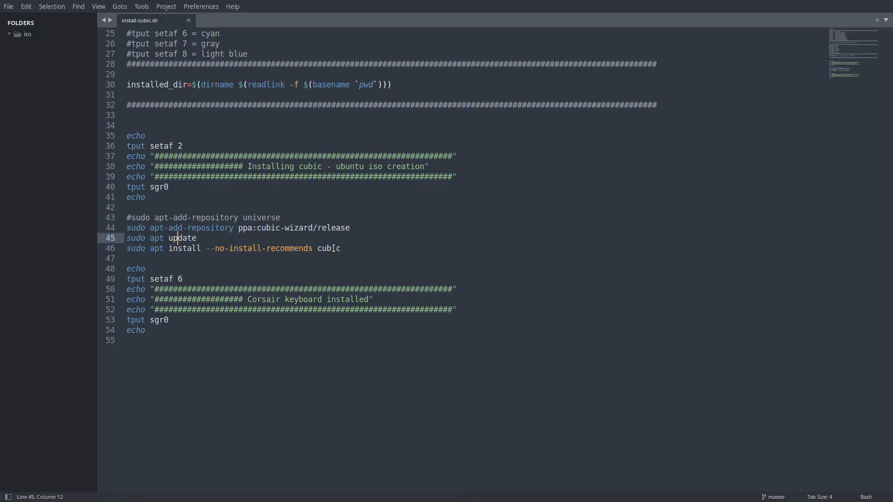
pyautogui.press('super+q')
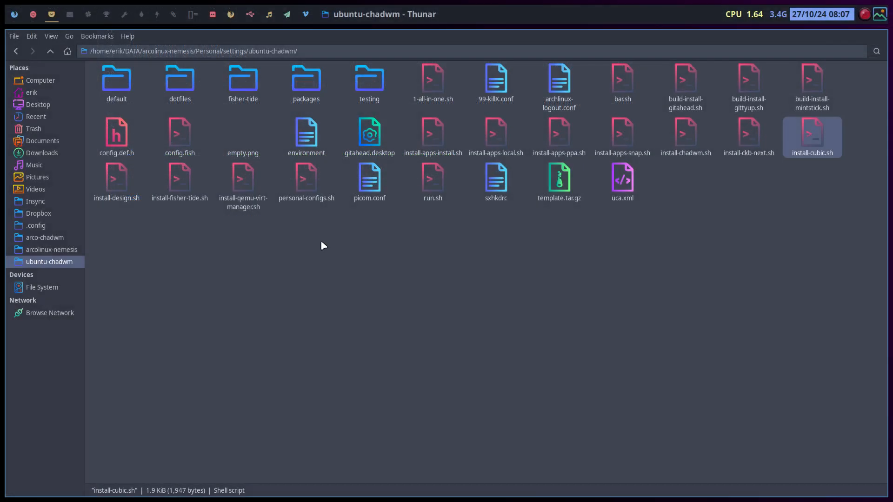
# Switch to Cubic, check the project directory on its start page and return to the original disk image selection.
pyautogui.click(33, 14)
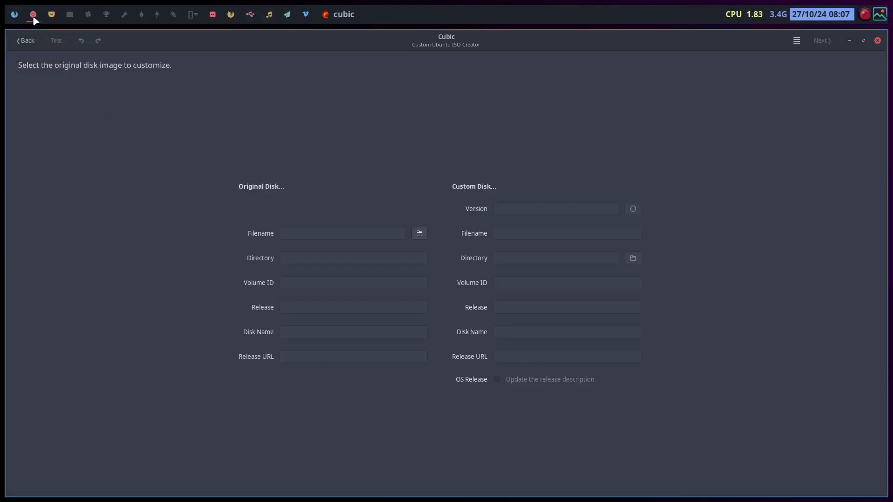
pyautogui.click(26, 45)
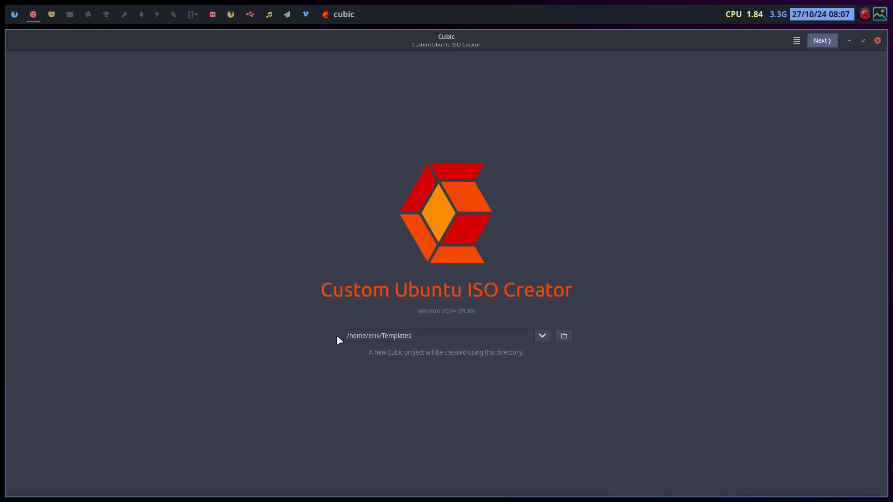
pyautogui.doubleClick(383, 335)
pyautogui.click(823, 41)
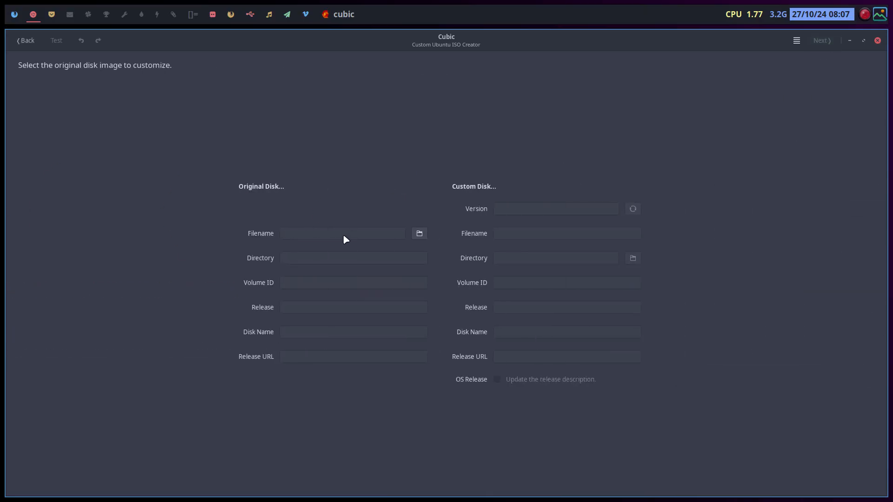
# Review the Ubuntu Desktop download pages in Firefox, going back from the thank-you page to the version overview.
pyautogui.click(40, 14)
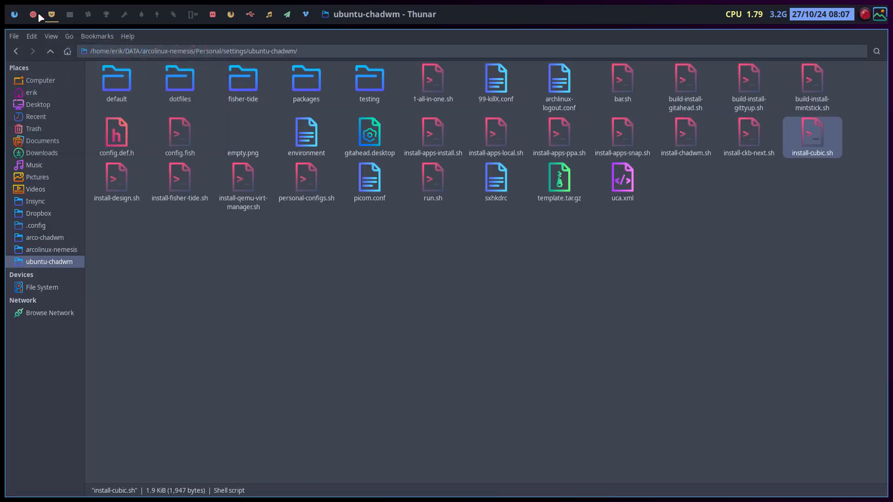
pyautogui.click(14, 14)
pyautogui.click(59, 42)
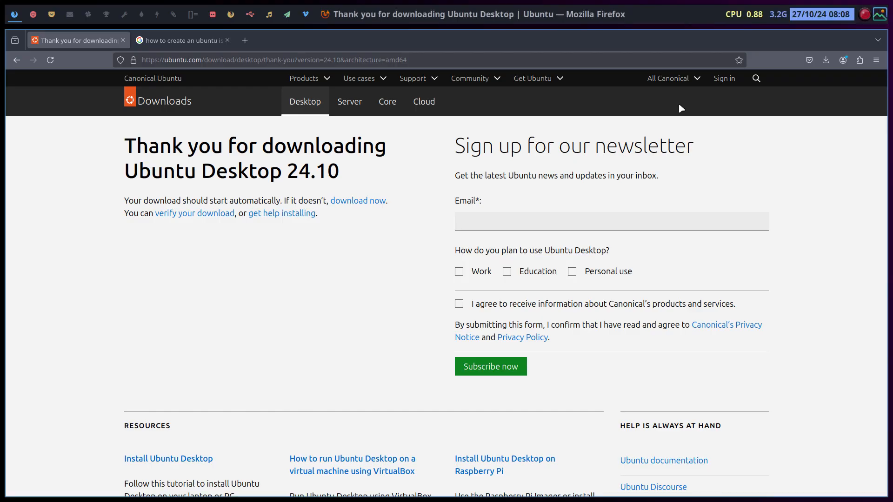
pyautogui.moveTo(182, 41)
pyautogui.scroll(-6, 372, 268)
pyautogui.scroll(3, 376, 275)
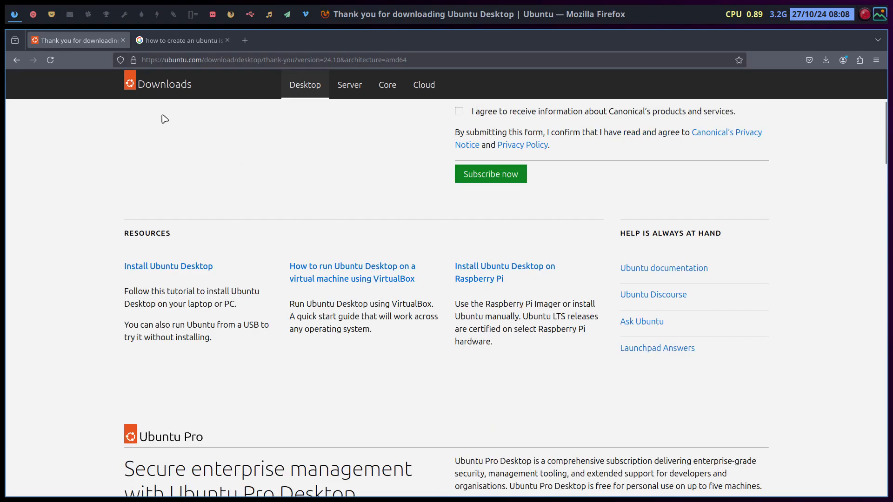
pyautogui.click(18, 60)
pyautogui.scroll(5, 423, 231)
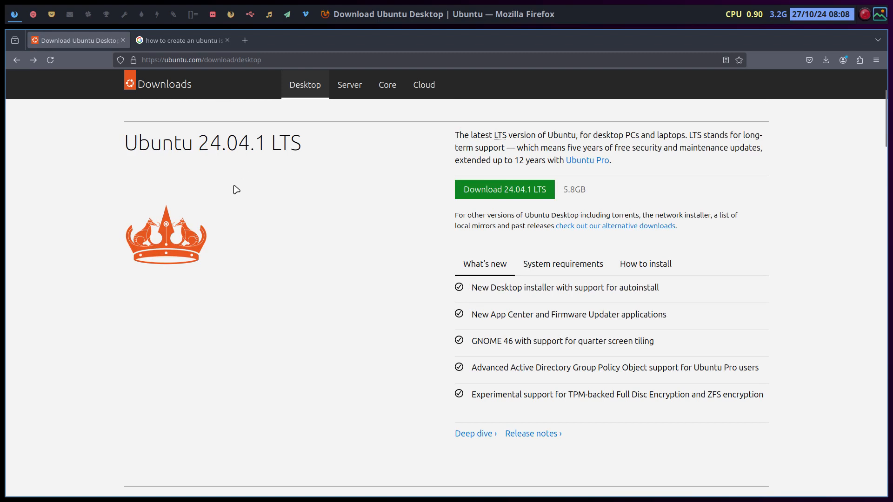
# In Cubic, choose ubuntu-24.10-desktop-amd64.iso from Downloads as the original disk image and continue to the virtual environment terminal.
pyautogui.click(51, 16)
pyautogui.click(33, 14)
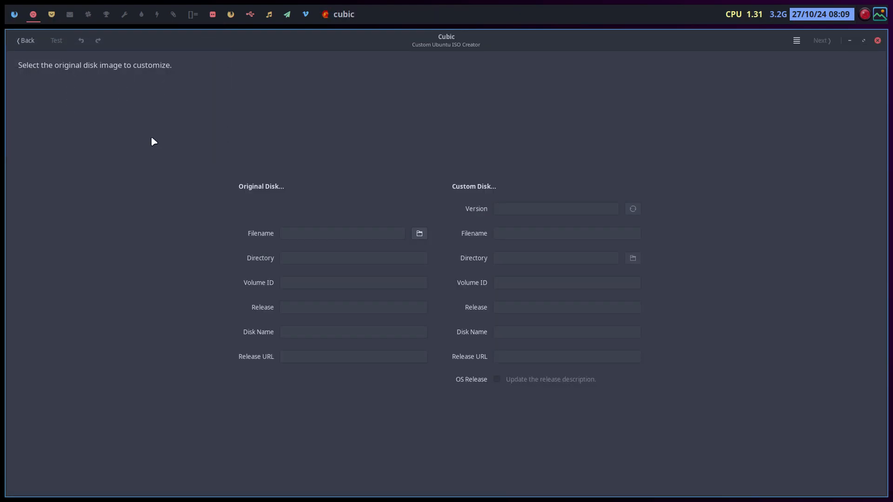
pyautogui.click(418, 234)
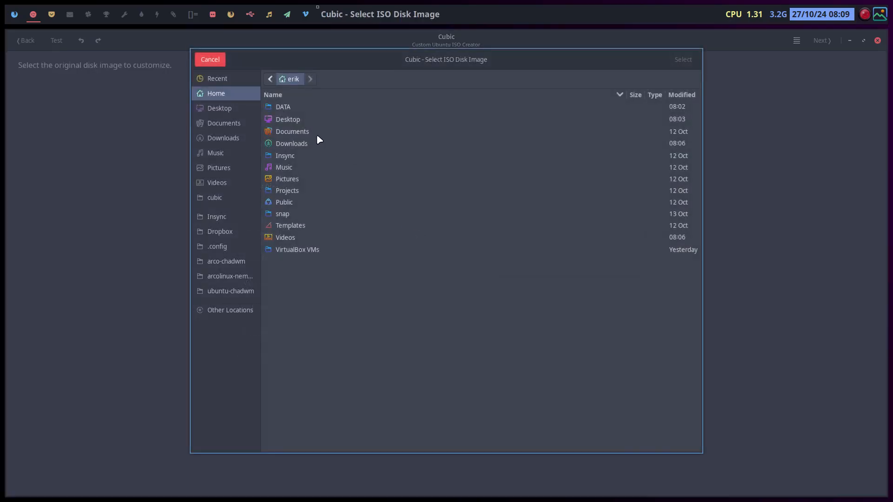
pyautogui.doubleClick(303, 144)
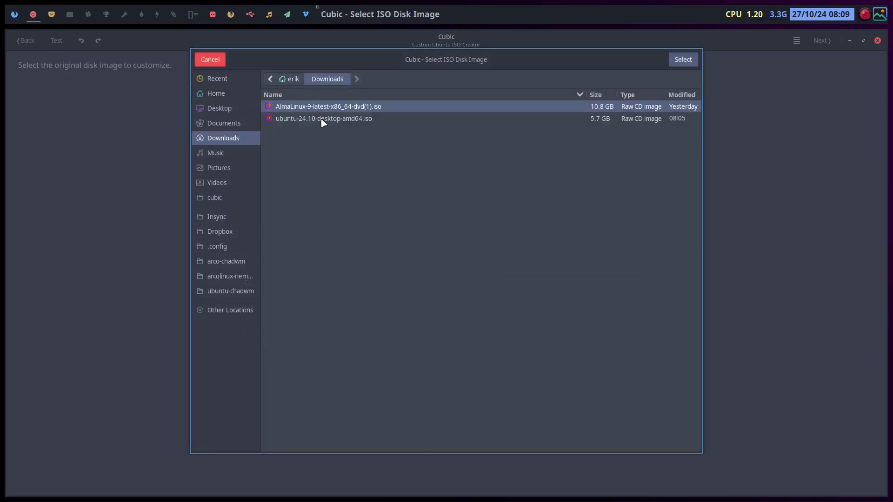
pyautogui.click(322, 120)
pyautogui.click(689, 64)
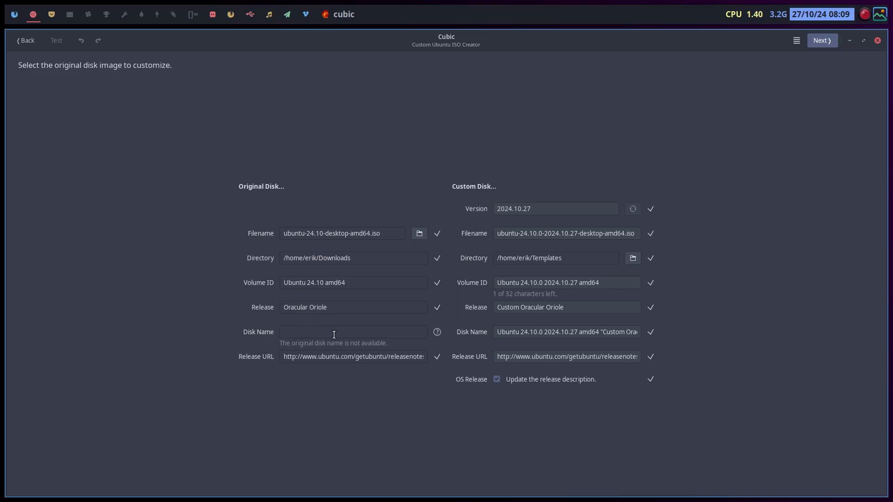
pyautogui.click(394, 332)
pyautogui.click(823, 44)
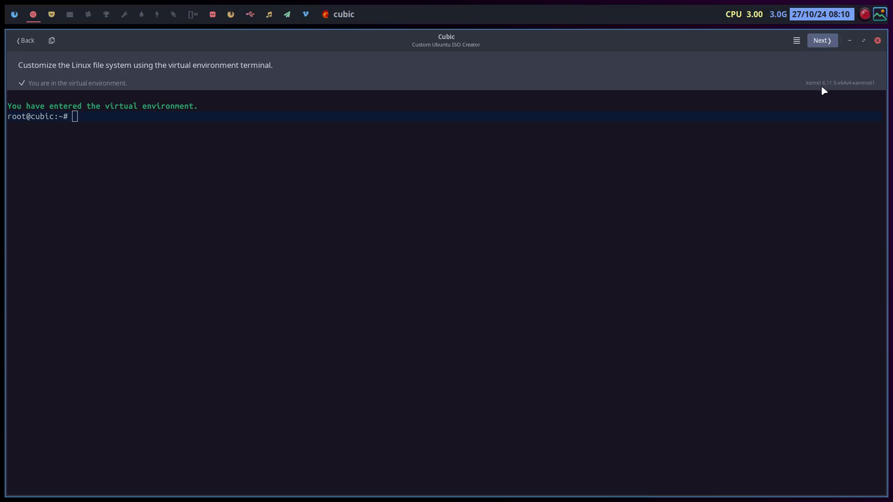
# Run ff in a new host terminal on an empty workspace, examine the OS and kernel lines, and close the terminal.
pyautogui.click(71, 16)
pyautogui.press('super+Return')
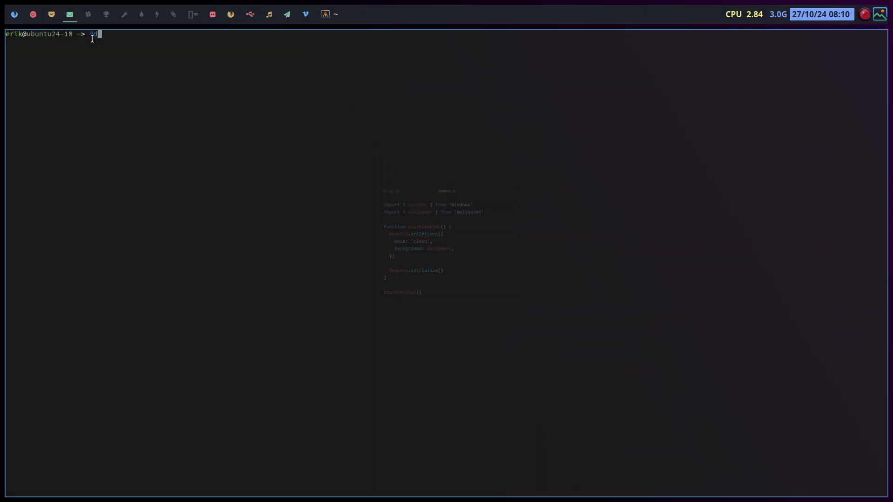
pyautogui.write('dd')
pyautogui.press('Return')
pyautogui.hotkey('ctrl', 'c')
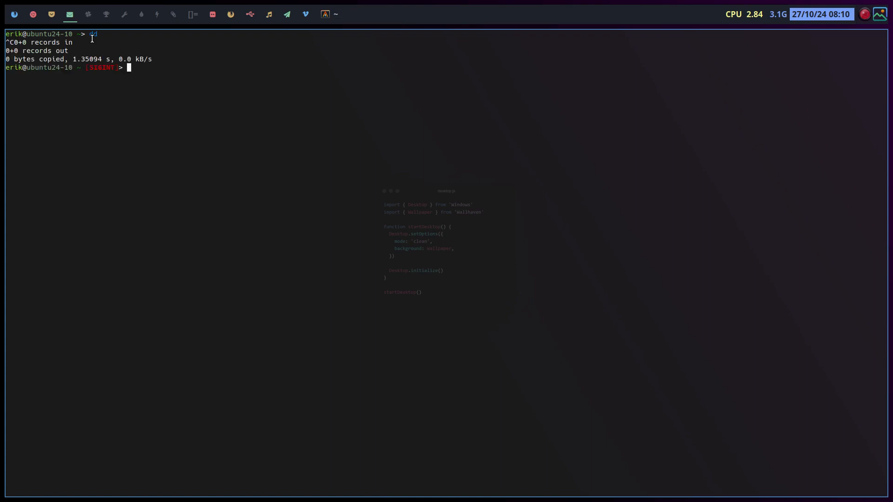
pyautogui.write('ff')
pyautogui.press('Return')
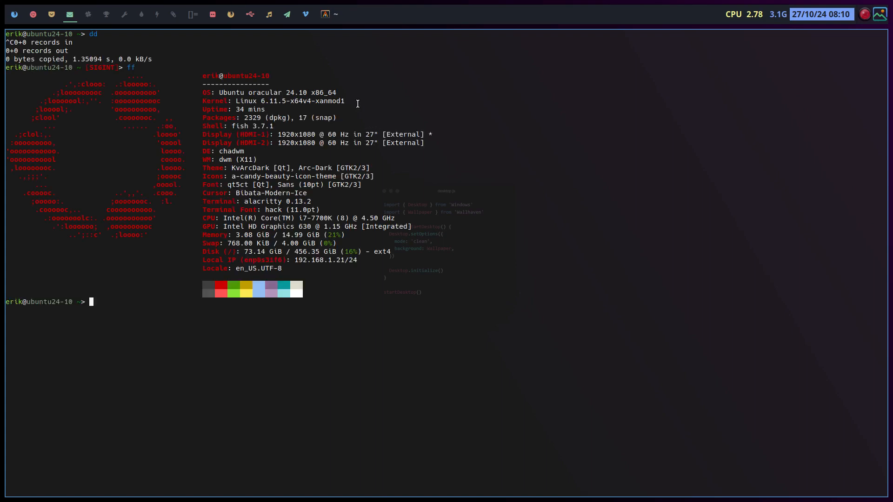
pyautogui.moveTo(357, 101); pyautogui.dragTo(232, 95)
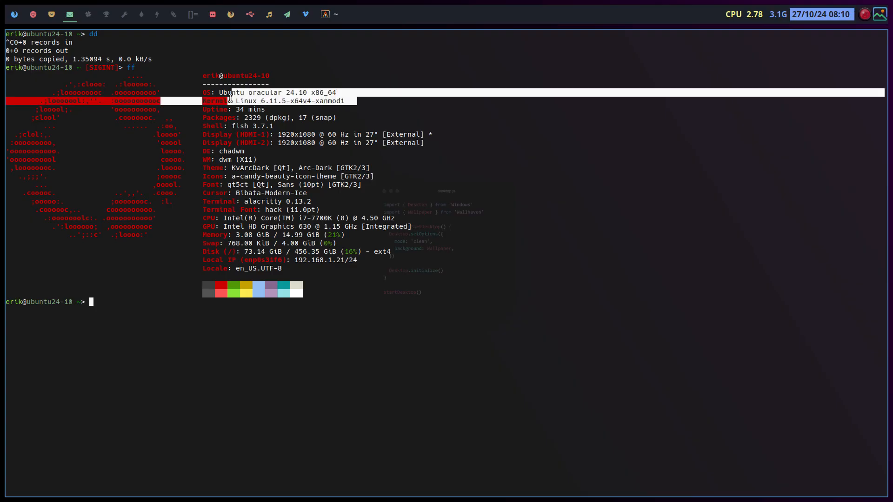
pyautogui.press('super+q')
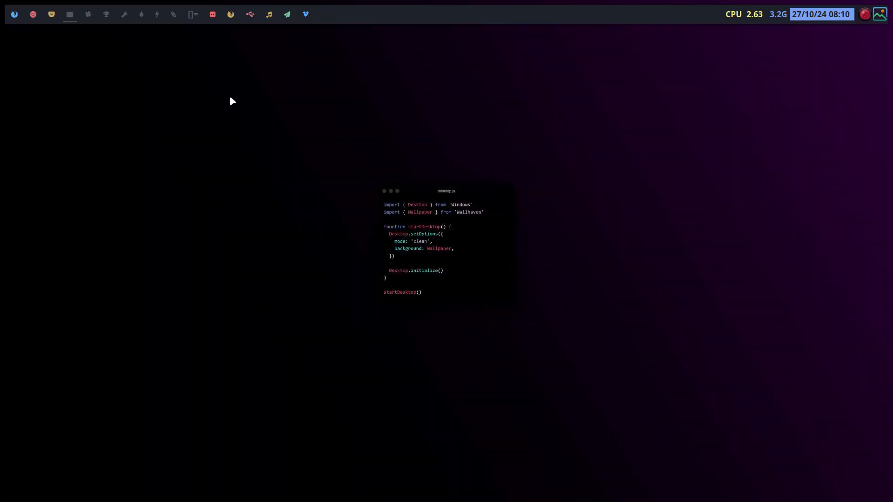
# In Cubic's virtual environment terminal, list all package completions for sudo apt remove and page through them to the end.
pyautogui.click(55, 12)
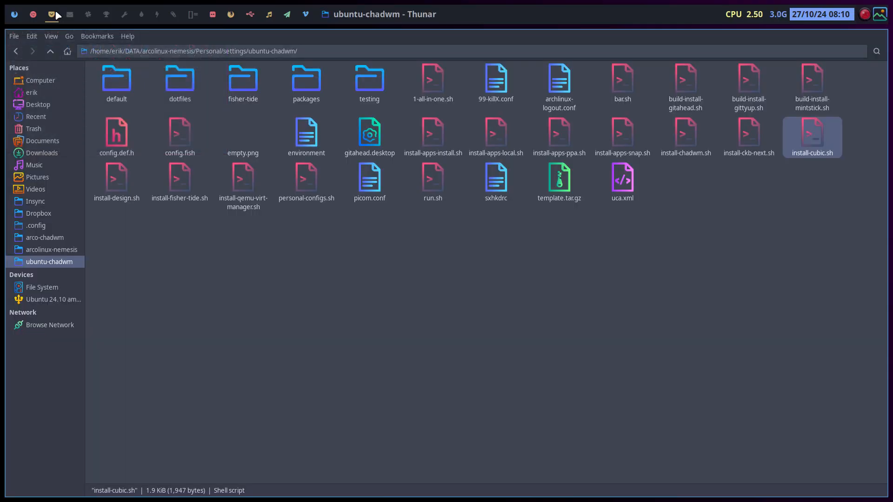
pyautogui.click(33, 14)
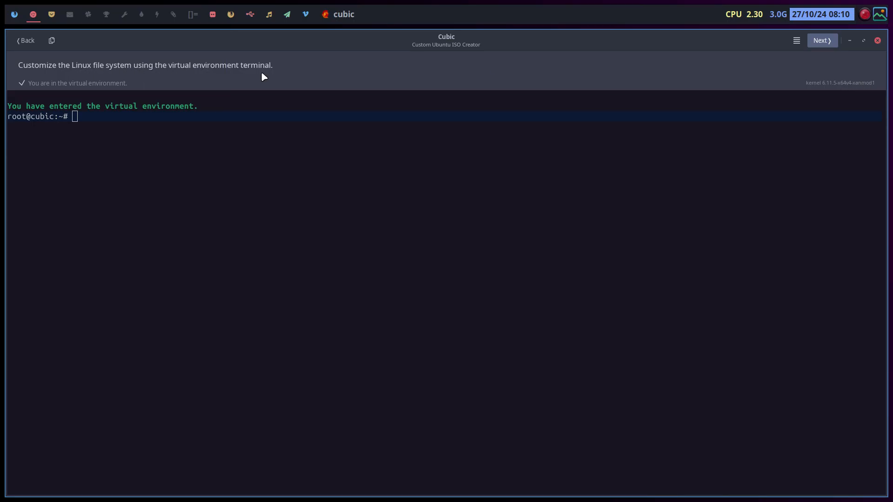
pyautogui.click(206, 127)
pyautogui.write('sudo apt remove')
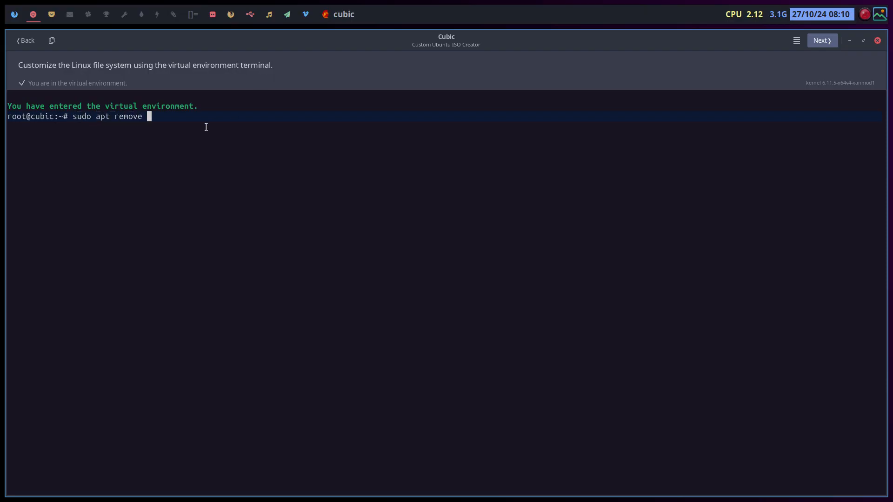
pyautogui.press('Tab')
pyautogui.press('Tab')
pyautogui.press('y')
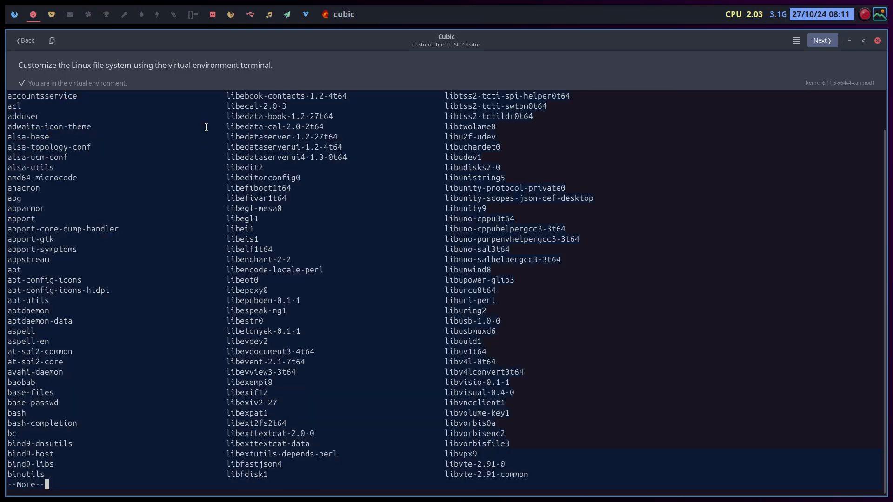
pyautogui.press('space')
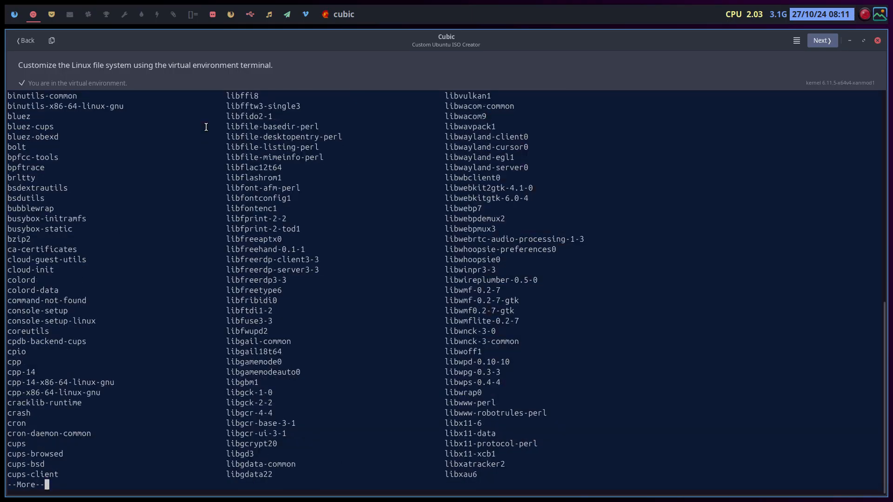
pyautogui.press('space')
pyautogui.press('space')
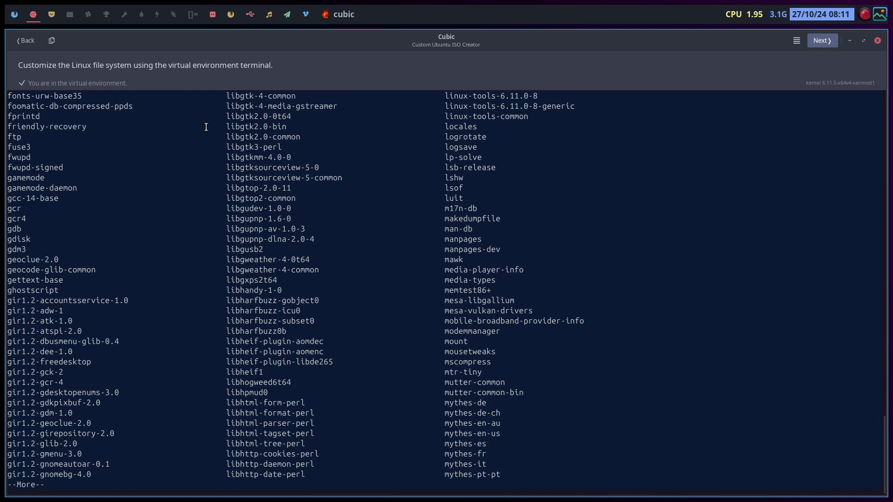
pyautogui.press('space')
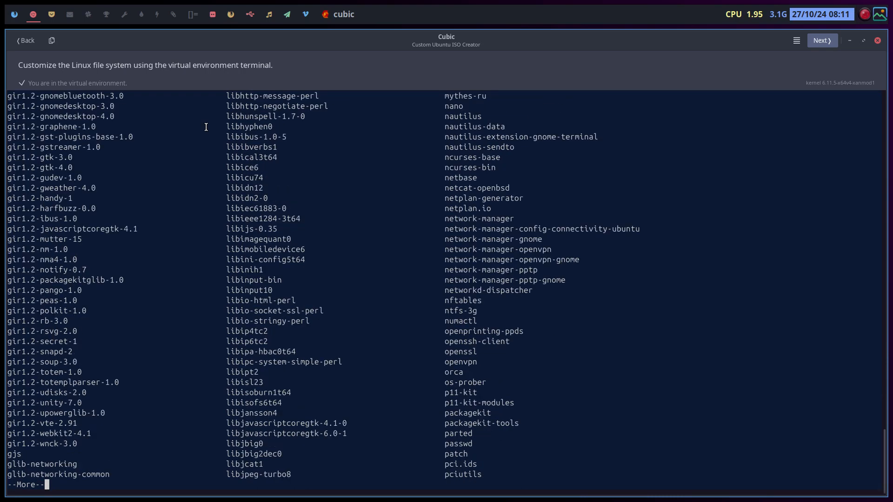
pyautogui.press('space')
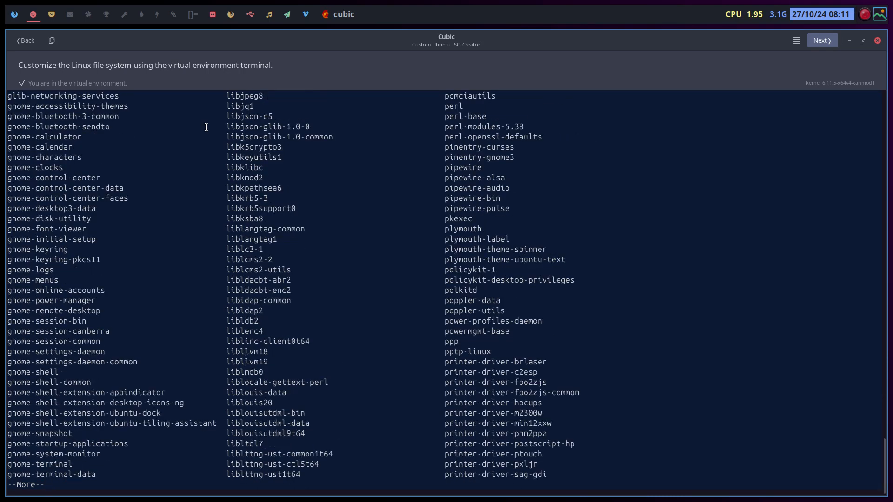
pyautogui.press('space')
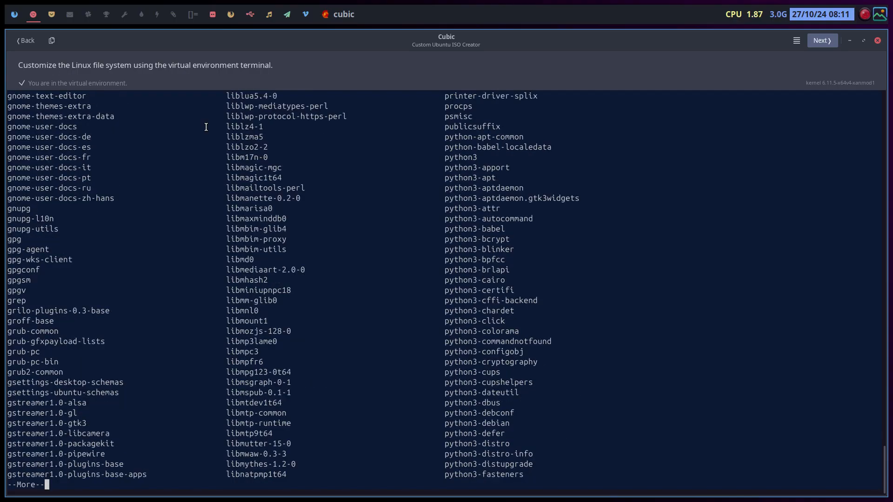
pyautogui.press('space')
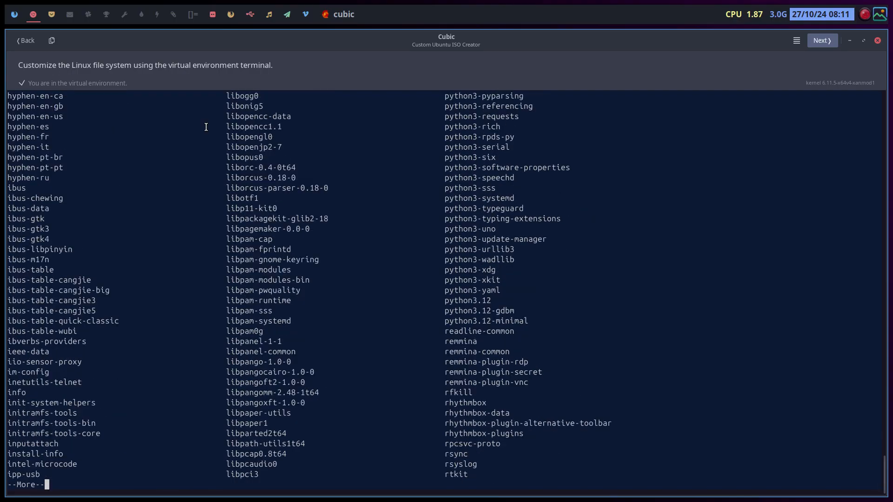
pyautogui.press('space')
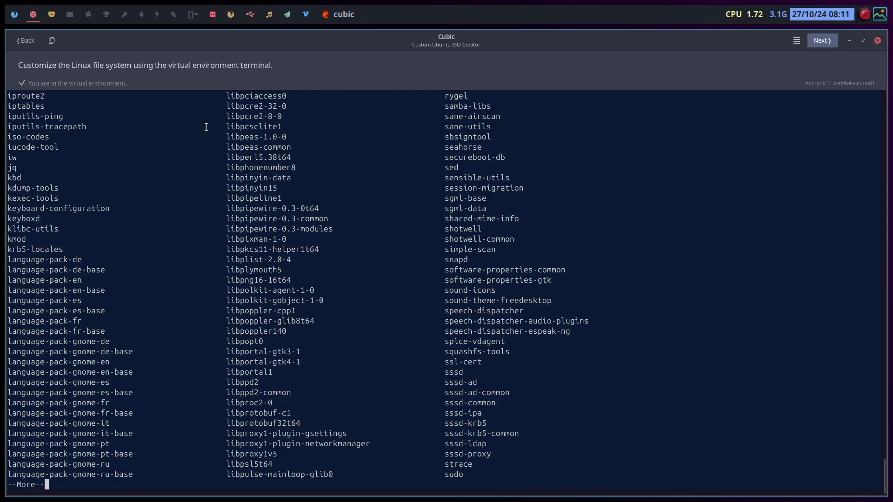
pyautogui.press('space')
pyautogui.press('space')
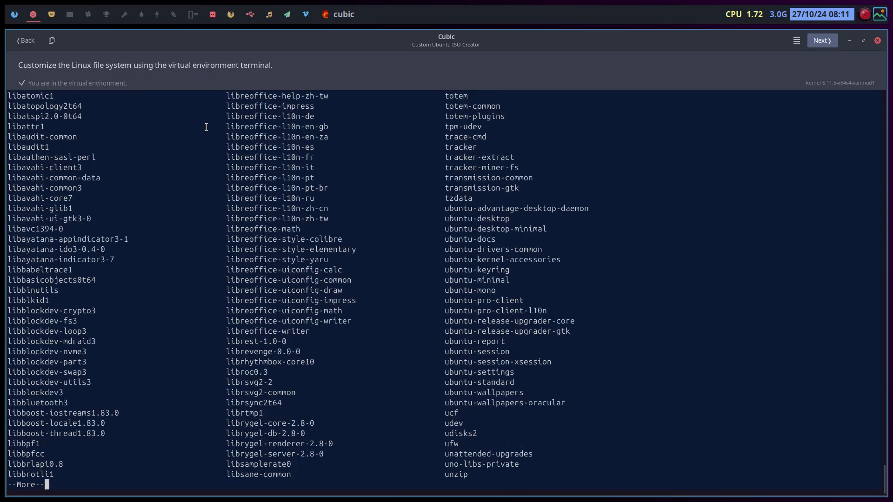
pyautogui.press('space')
pyautogui.press('space')
pyautogui.press('space')
# Change the pending command to sudo apt install firefox and run it.
pyautogui.write('sudo apt remove')
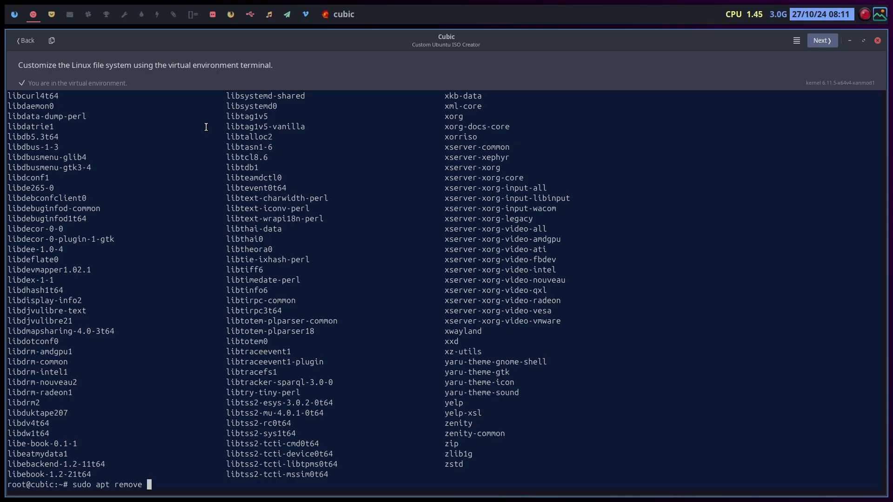
pyautogui.press('BackSpace')
pyautogui.press('BackSpace')
pyautogui.press('BackSpace')
pyautogui.press('BackSpace')
pyautogui.press('BackSpace')
pyautogui.press('BackSpace')
pyautogui.press('BackSpace')
pyautogui.write('sinu')
pyautogui.press('BackSpace')
pyautogui.press('BackSpace')
pyautogui.press('BackSpace')
pyautogui.press('BackSpace')
pyautogui.write('install firefox')
pyautogui.press('Return')
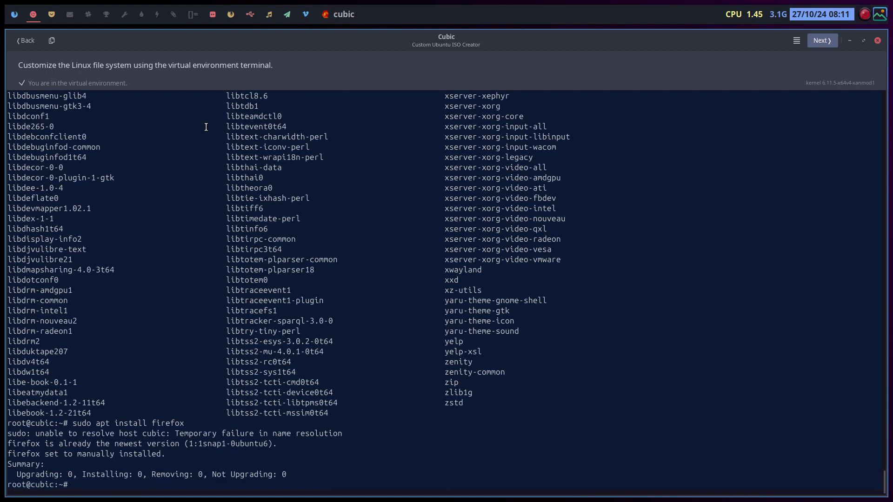
# Try to install Vivaldi in the virtual environment by running sudo apt install vivaldi.
pyautogui.press('Up')
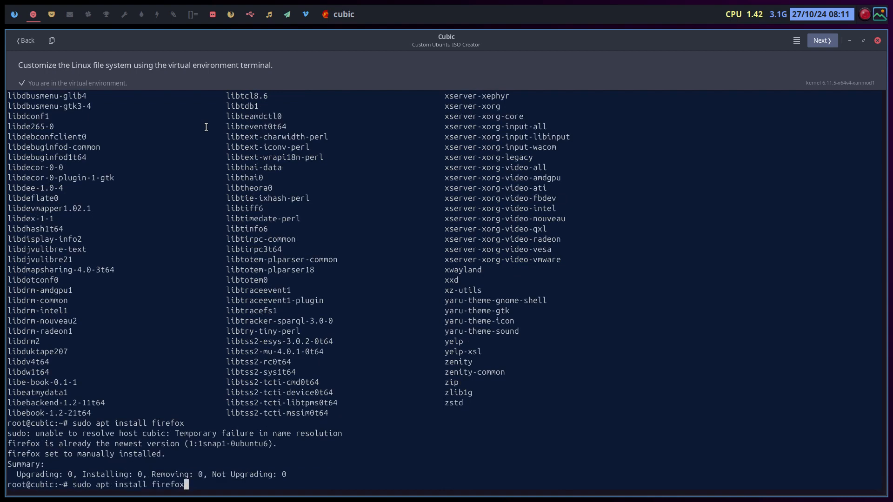
pyautogui.press('BackSpace')
pyautogui.press('BackSpace')
pyautogui.press('BackSpace')
pyautogui.press('BackSpace')
pyautogui.press('BackSpace')
pyautogui.press('BackSpace')
pyautogui.press('BackSpace')
pyautogui.write('vivaldi')
pyautogui.press('Return')
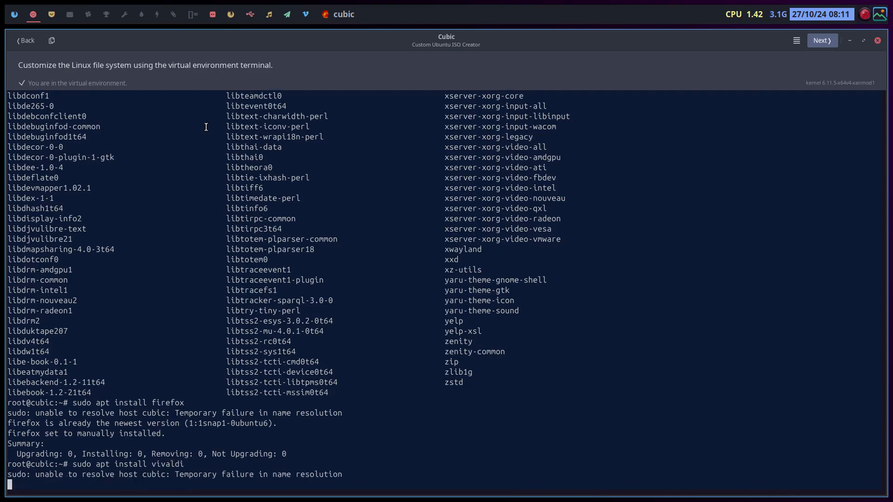
# Install Chromium in the virtual environment by running sudo apt install chromium.
pyautogui.press('Up')
pyautogui.press('BackSpace')
pyautogui.press('BackSpace')
pyautogui.press('BackSpace')
pyautogui.press('BackSpace')
pyautogui.press('BackSpace')
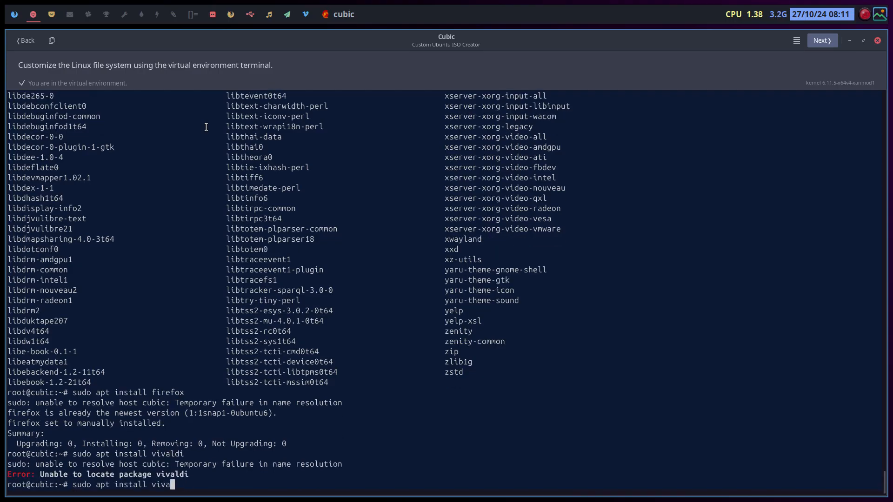
pyautogui.press('BackSpace')
pyautogui.press('BackSpace')
pyautogui.write('chromium')
pyautogui.press('Return')
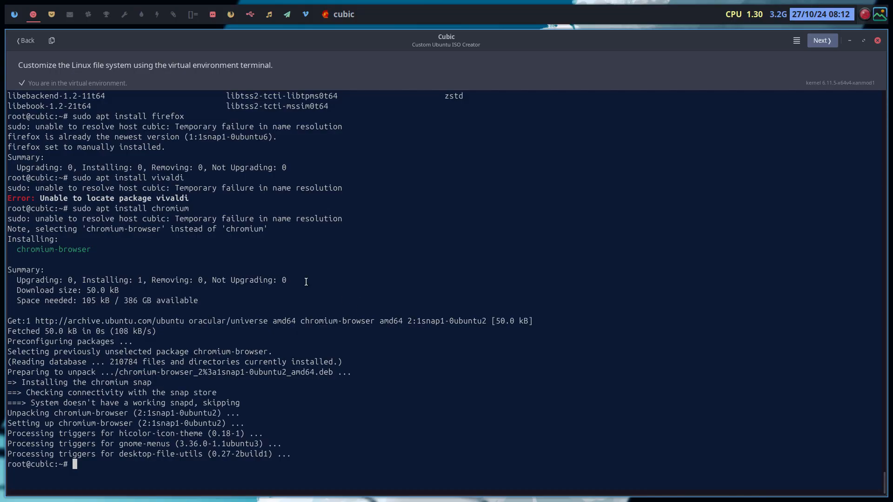
# Try to bring the Sublime Text wget line from install-apps-ppa.sh in the ubuntu-chadwm folder into Cubic's terminal.
pyautogui.click(51, 14)
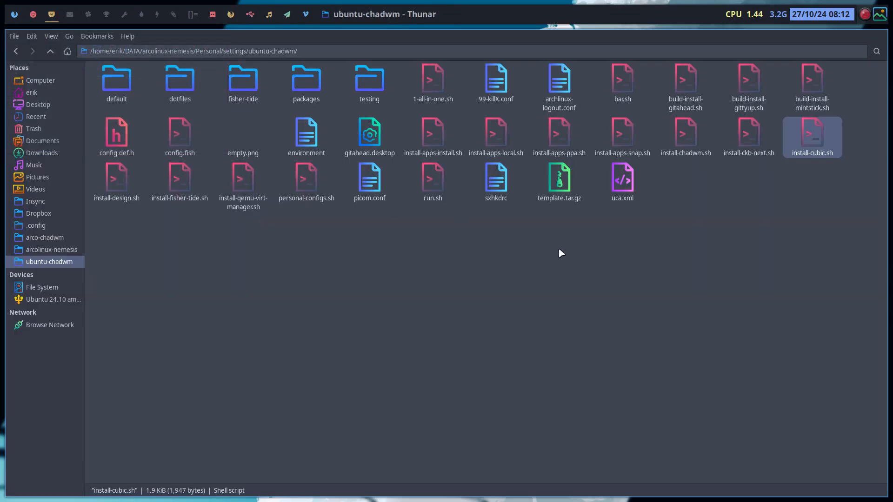
pyautogui.click(560, 144)
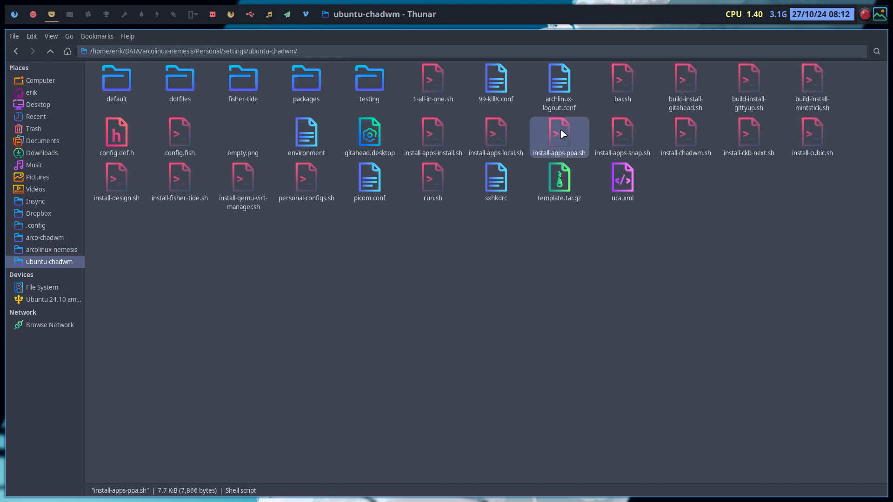
pyautogui.doubleClick(563, 134)
pyautogui.scroll(-10, 245, 322)
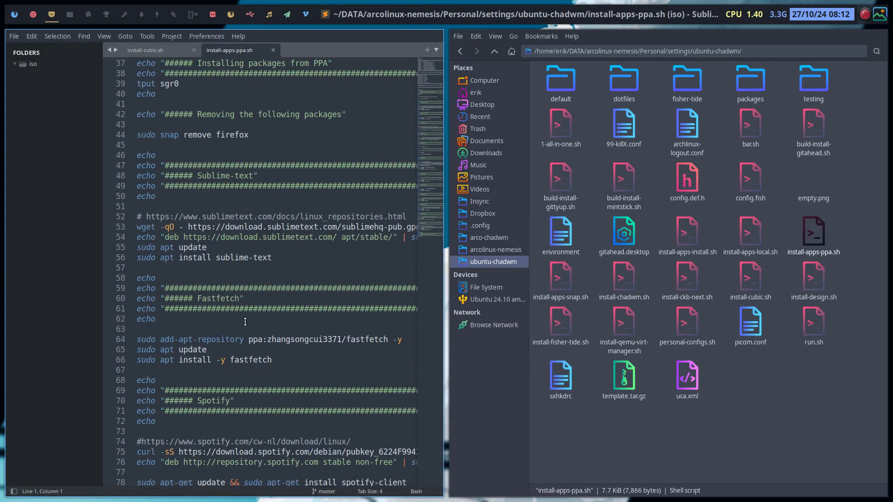
pyautogui.click(118, 228)
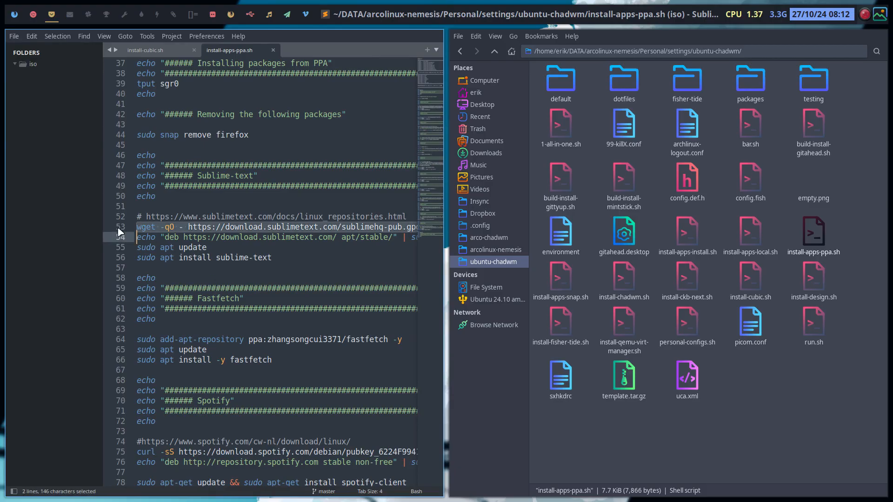
pyautogui.hotkey('ctrl', 'c')
pyautogui.click(33, 15)
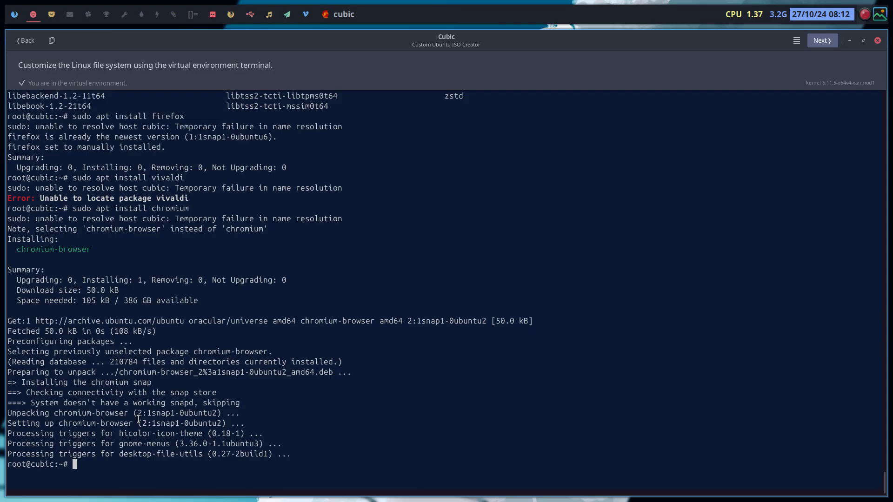
pyautogui.hotkey('ctrl', 'v')
pyautogui.press('BackSpace')
# Check whether git is available by running git, and install it with sudo apt install git, accepting its dependencies.
pyautogui.write('git c')
pyautogui.press('BackSpace')
pyautogui.press('BackSpace')
pyautogui.press('Return')
pyautogui.write('s')
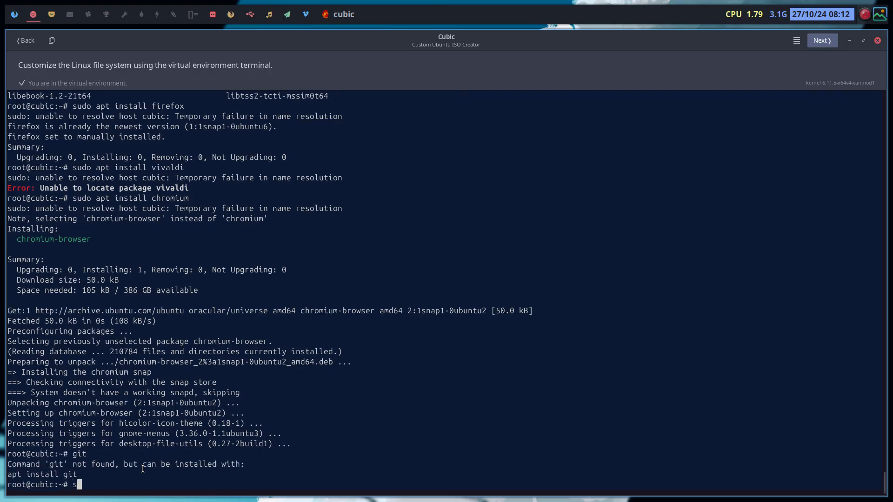
pyautogui.write('udo apt install git')
pyautogui.press('Return')
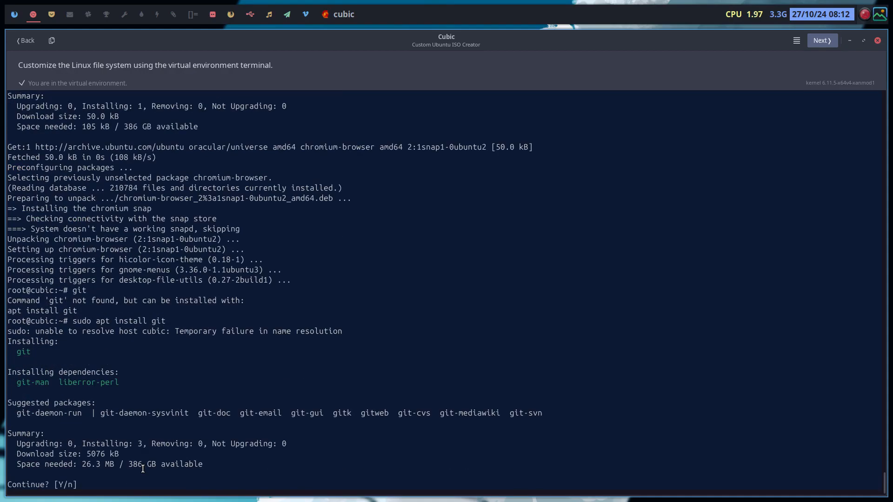
pyautogui.press('Return')
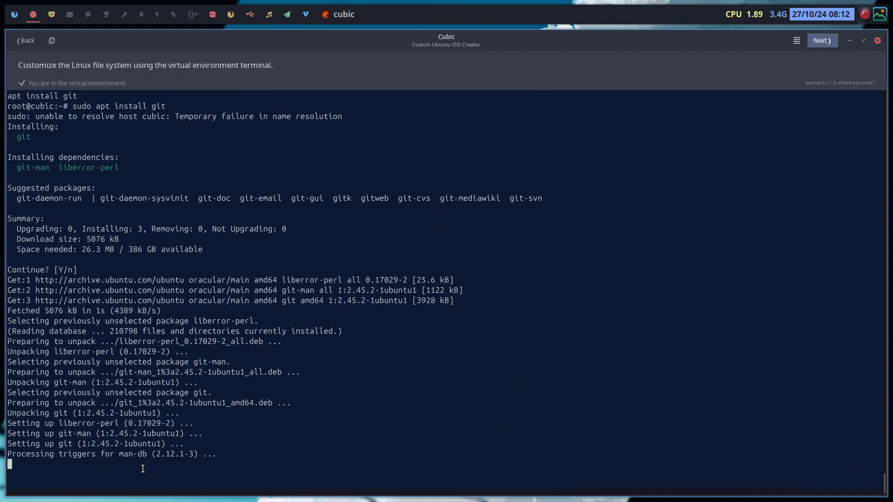
# Clone the author's arcolinux-nemesis repository from GitHub with git clone.
pyautogui.write('git clo')
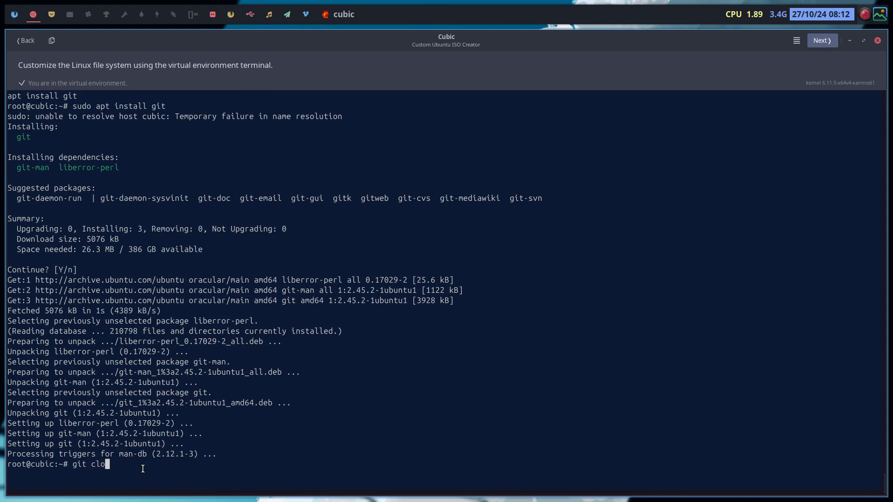
pyautogui.write('ne https://github.com/erikd')
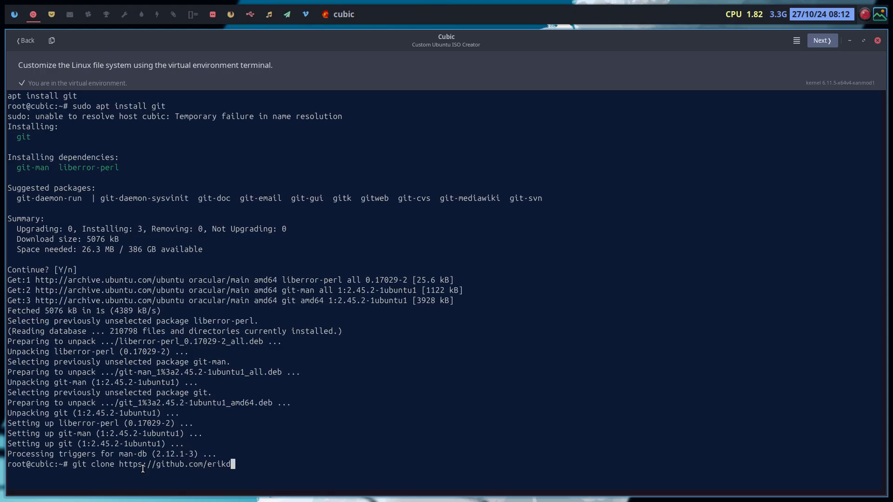
pyautogui.write('ubois/arcolinux-nemesis')
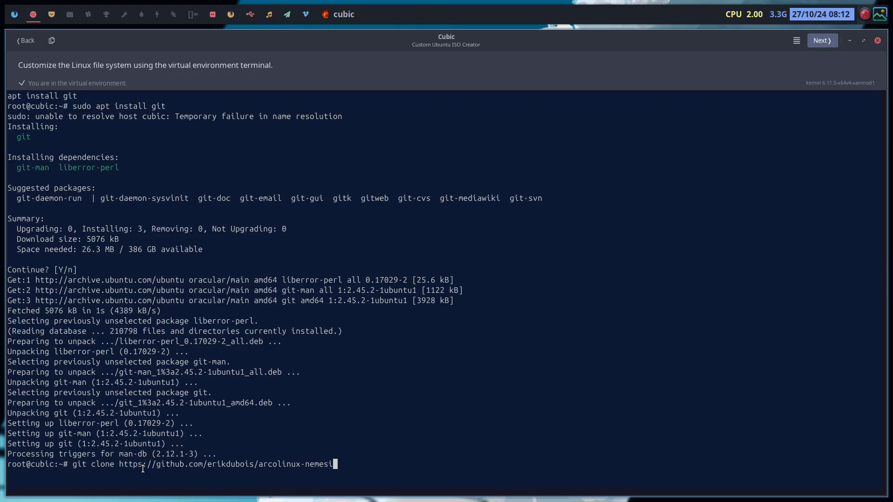
pyautogui.press('Return')
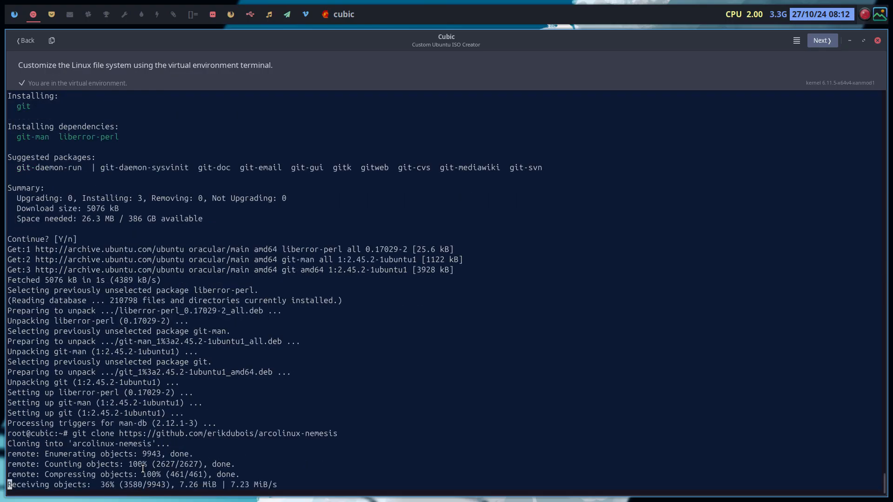
# Enter the cloned arcolinux-nemesis directory and list its contents.
pyautogui.write('cd arcolinux-nemesis/')
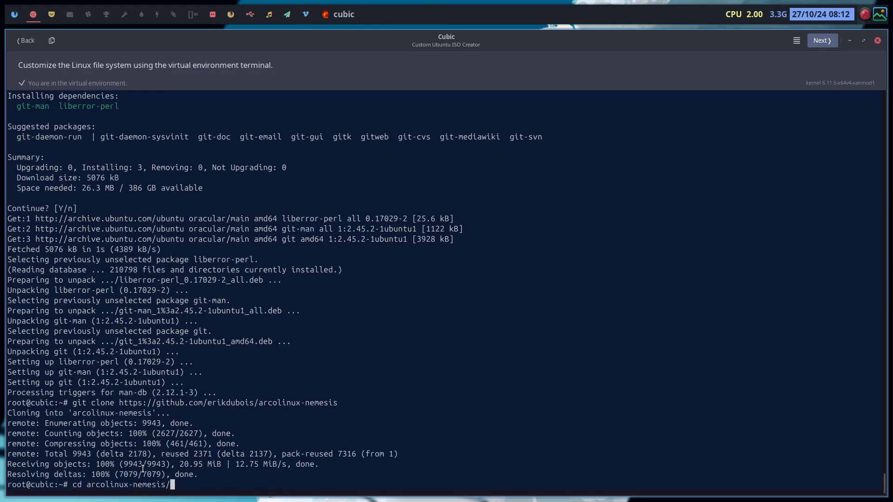
pyautogui.press('Return')
pyautogui.write('ls')
pyautogui.press('Return')
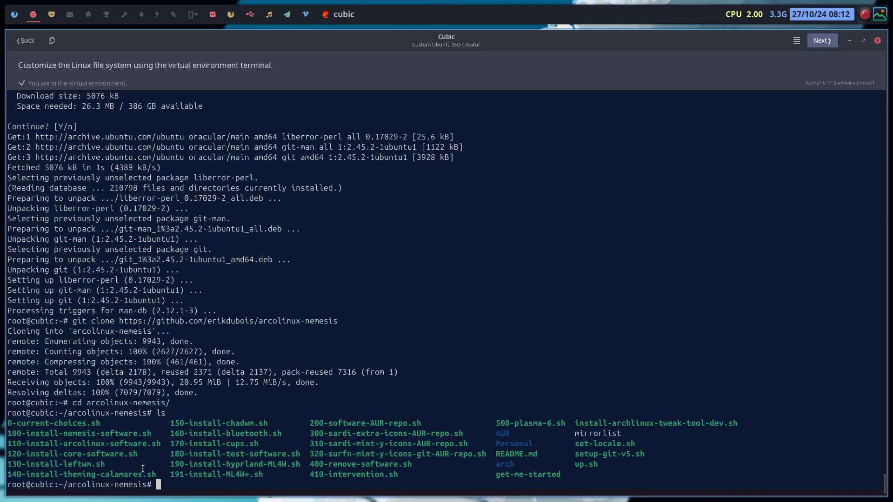
# Go into the Personal subdirectory and list its contents.
pyautogui.write('cd per')
pyautogui.press('BackSpace')
pyautogui.press('BackSpace')
pyautogui.press('BackSpace')
pyautogui.write('Pers')
pyautogui.press('Tab')
pyautogui.press('Return')
pyautogui.write('ls')
pyautogui.press('Return')
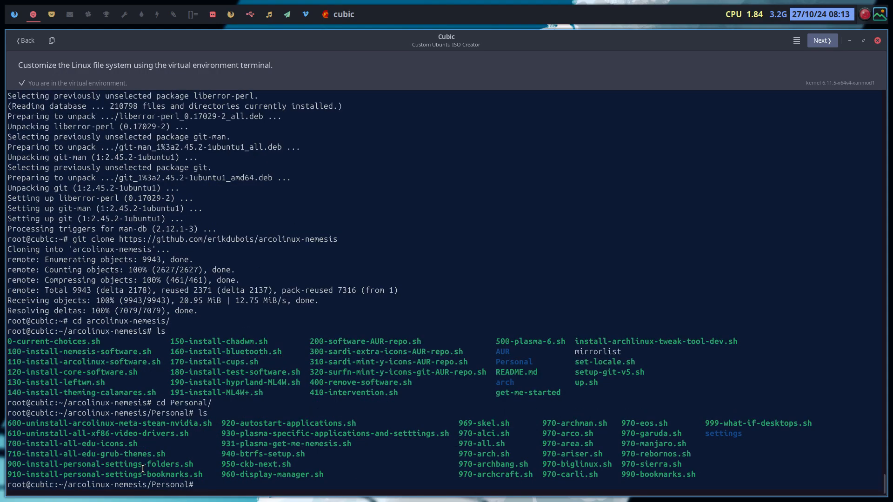
# Go into the settings subdirectory of Personal and list its contents.
pyautogui.write('cd set')
pyautogui.press('Tab')
pyautogui.press('Return')
pyautogui.write('ls')
pyautogui.press('Return')
# Go into the ubuntu-chadwm subdirectory of settings and list its scripts.
pyautogui.write('c')
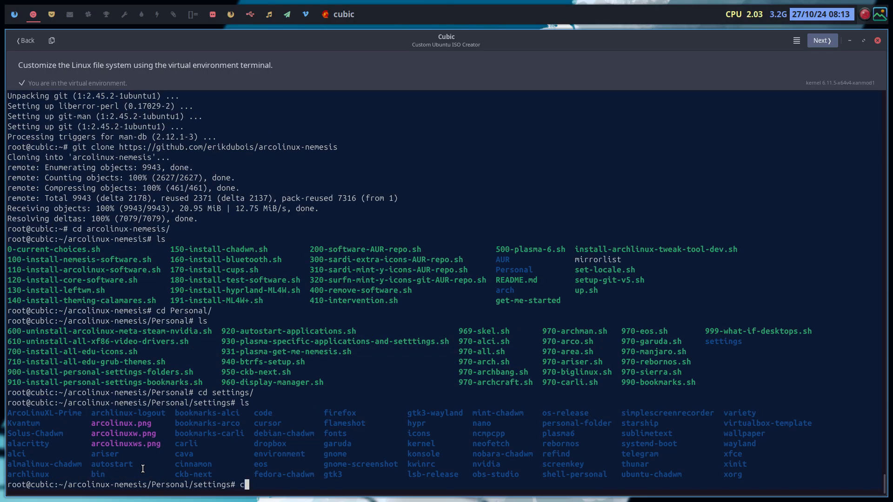
pyautogui.write('d ub')
pyautogui.press('Tab')
pyautogui.press('Return')
pyautogui.write('ls')
pyautogui.press('Return')
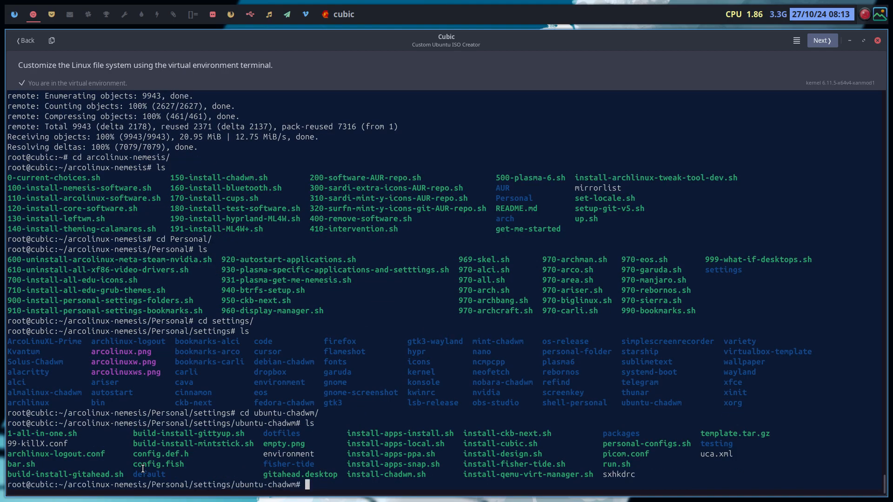
# Run the install-apps-ppa.sh script from the ubuntu-chadwm directory through to the end of its package installation.
pyautogui.write('./install-apps-p')
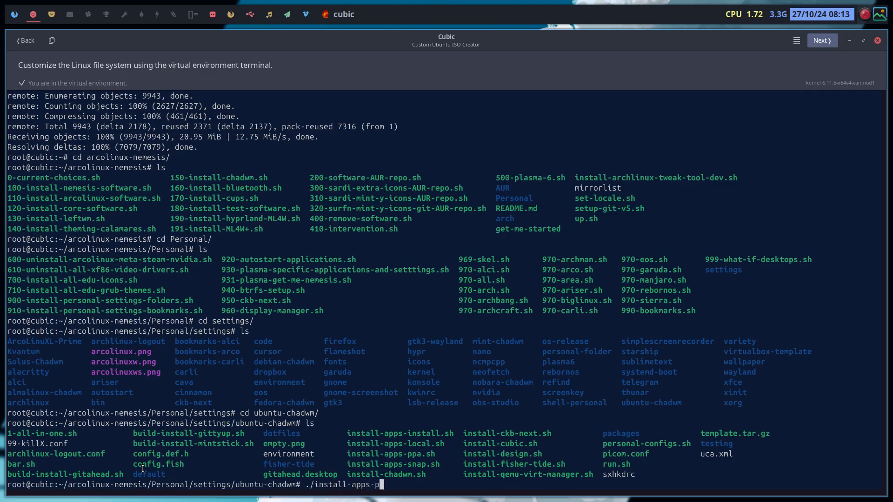
pyautogui.press('Tab')
pyautogui.press('Return')
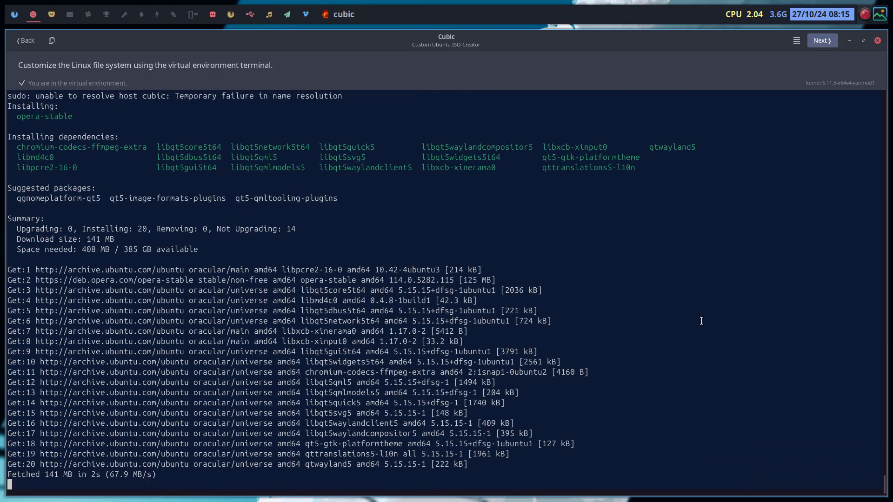
pyautogui.press('Return')
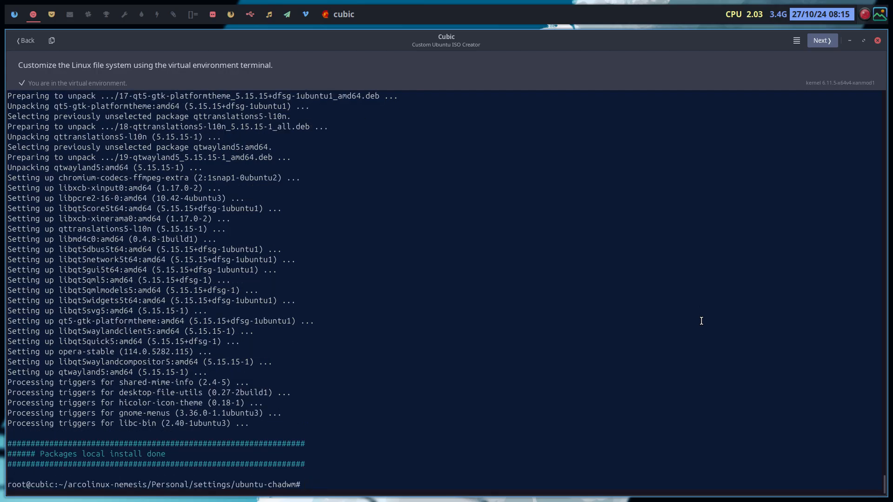
# Proceed with the default kernel vmlinuz-6.11.0-8-generic, choose zstd compression and start generating the customized disk image.
pyautogui.click(822, 44)
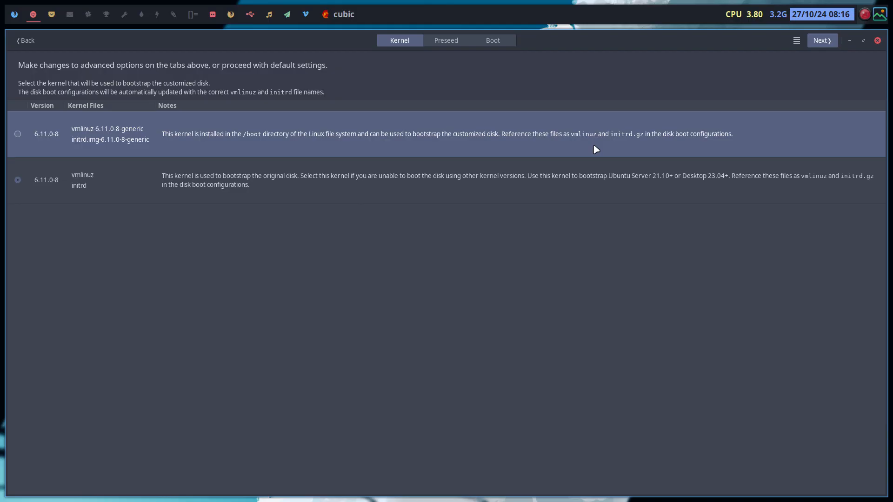
pyautogui.click(822, 40)
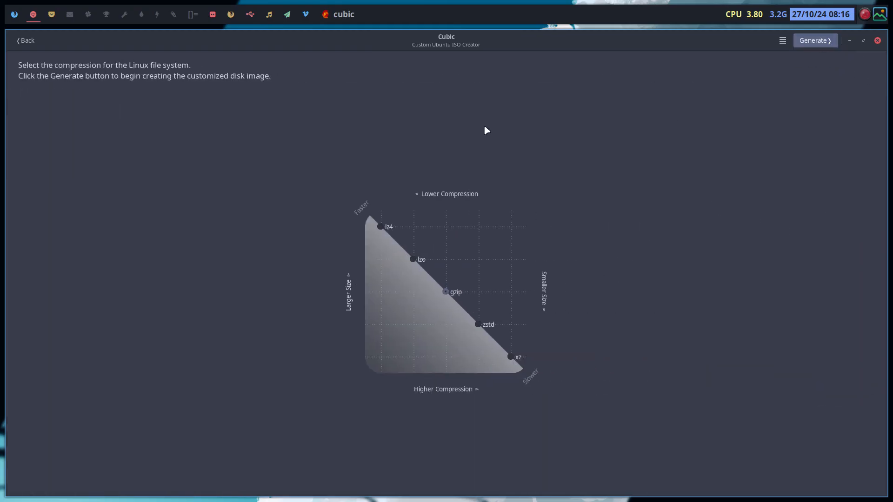
pyautogui.click(479, 325)
pyautogui.click(818, 43)
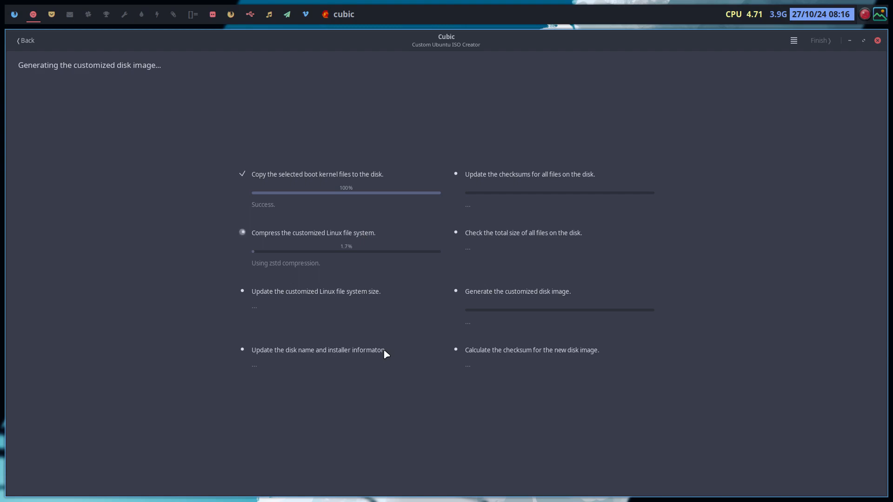
# Open the home directory's Templates folder in the Thunar file manager, view cubic.conf in its default editor and close it again.
pyautogui.press('super+shift+Return')
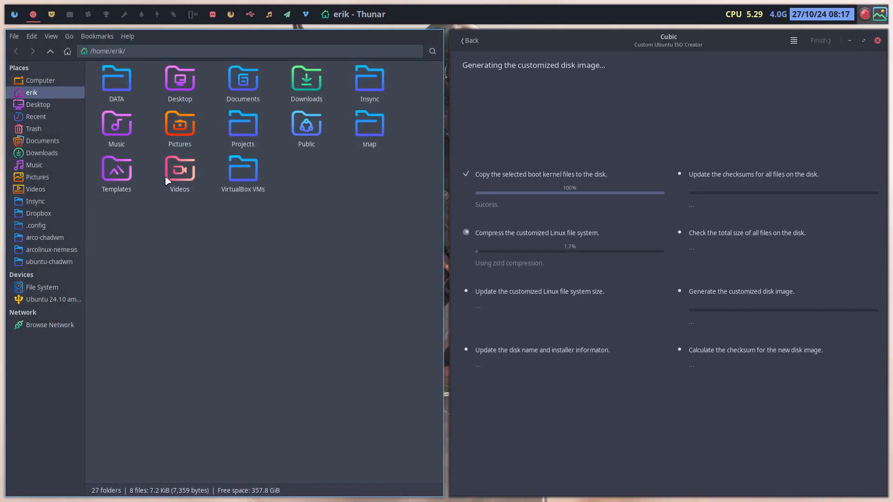
pyautogui.doubleClick(116, 169)
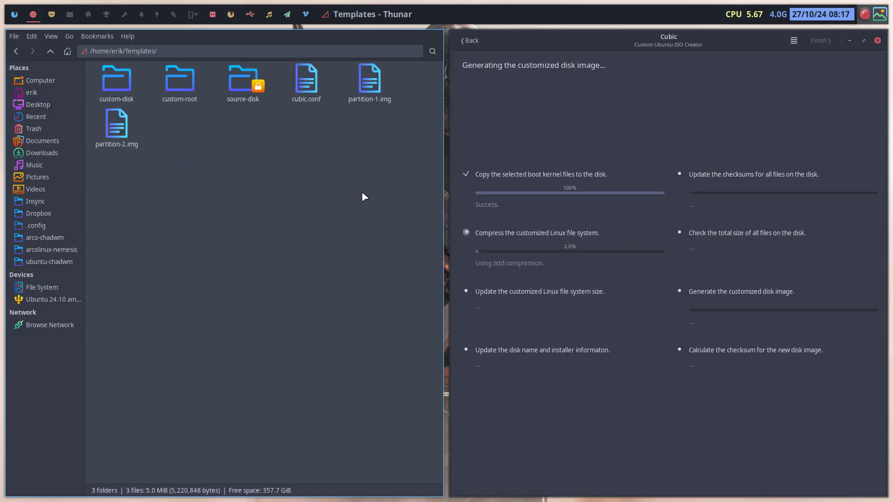
pyautogui.doubleClick(306, 80)
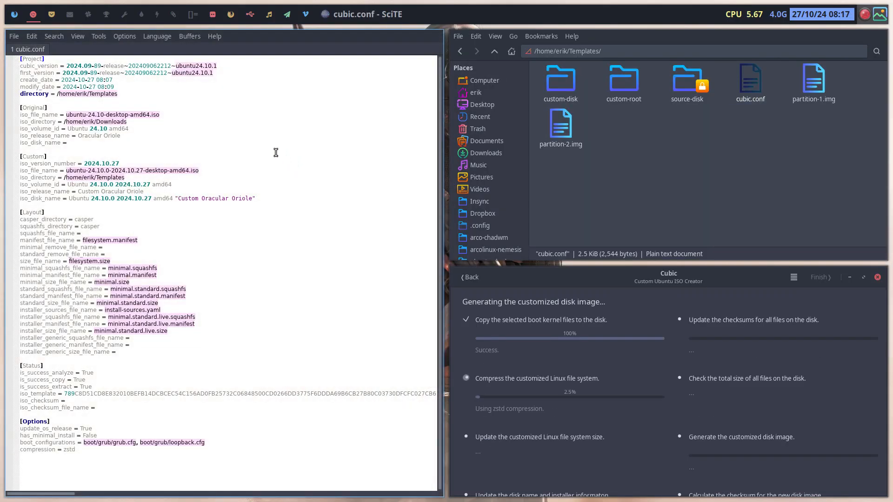
pyautogui.press('super+q')
# Open cubic.conf from the Templates folder in Sublime Text and read through its project, ISO and status settings.
pyautogui.rightClick(301, 80)
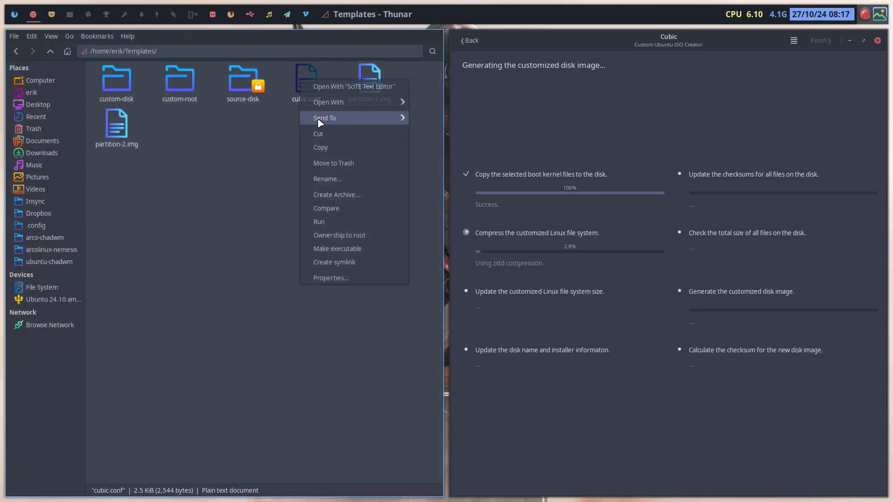
pyautogui.moveTo(369, 106)
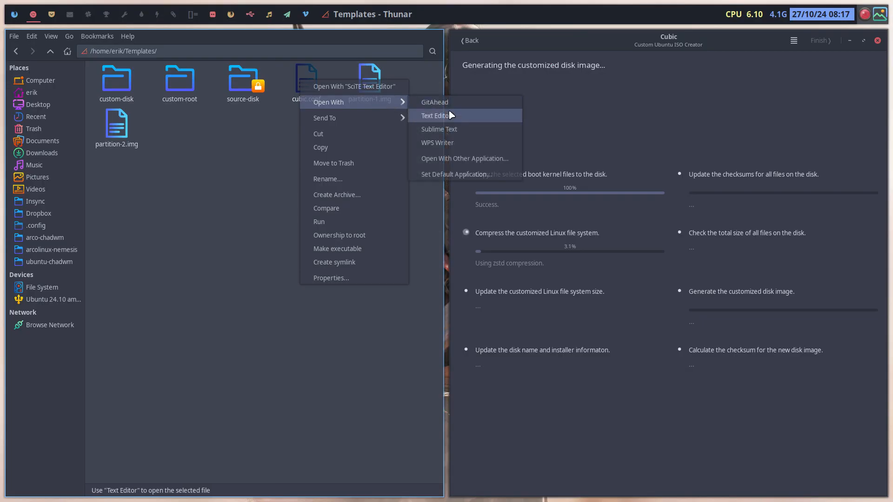
pyautogui.click(449, 130)
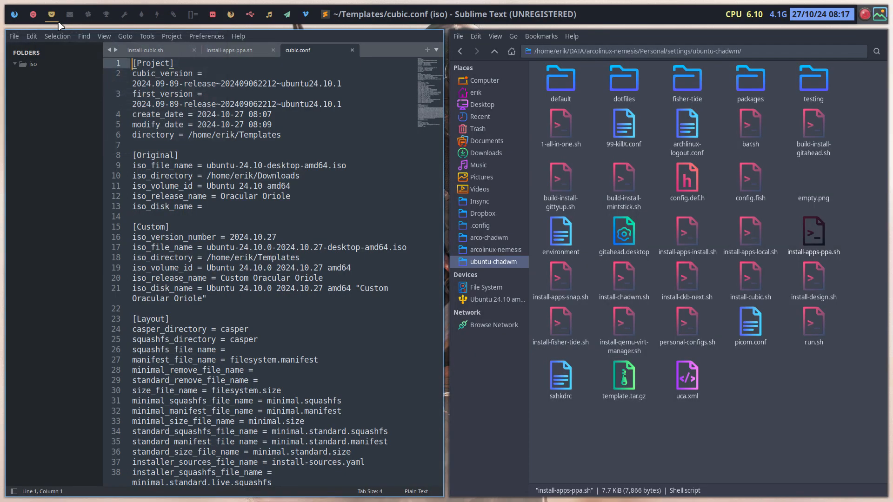
pyautogui.scroll(-3, 176, 311)
pyautogui.scroll(-5, 177, 312)
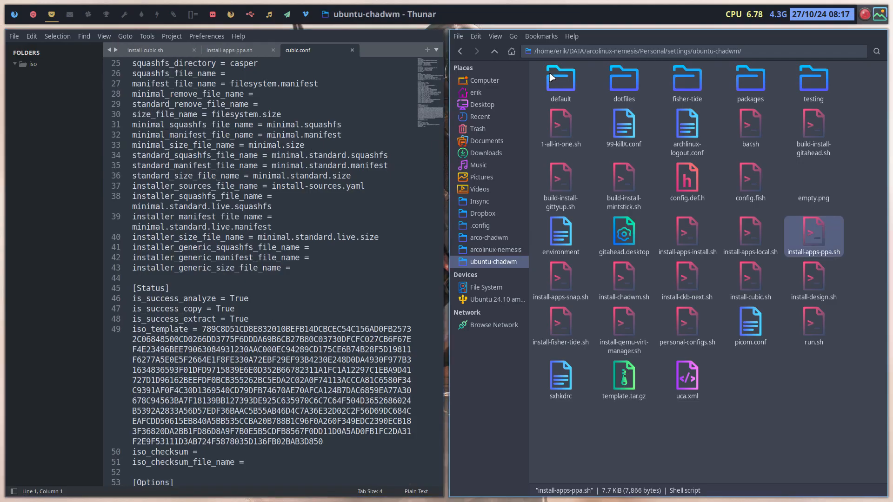
# Add the home directory's Templates folder to the Sublime Text project and expand it.
pyautogui.click(495, 53)
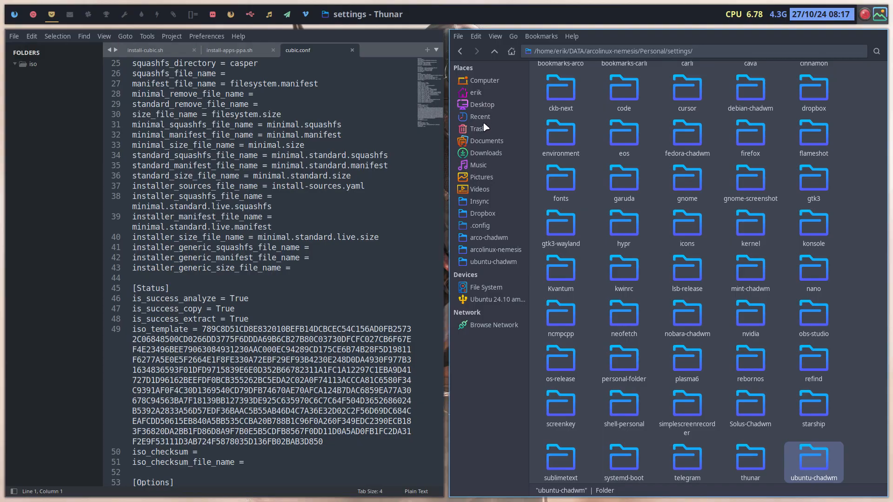
pyautogui.click(477, 95)
pyautogui.moveTo(561, 173); pyautogui.dragTo(45, 108)
pyautogui.click(15, 76)
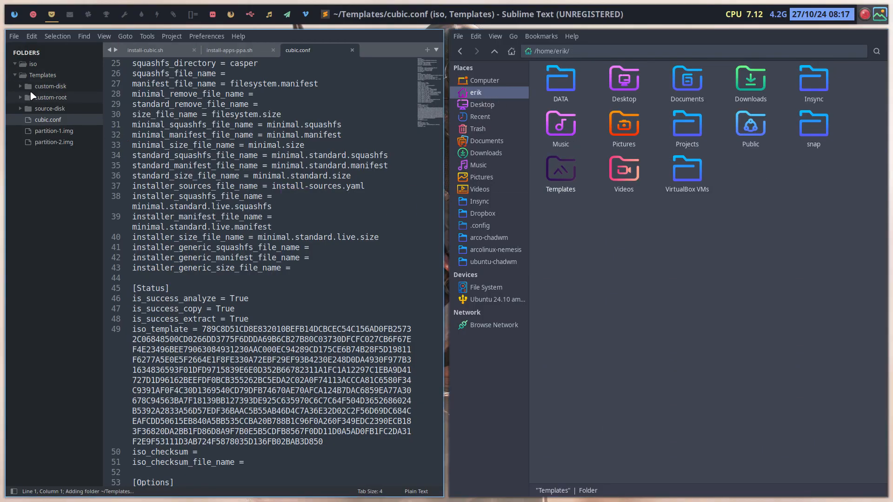
# Expand the custom-disk, custom-root and source-disk folders of Templates, including source-disk's boot folder, keeping cubic.conf in view.
pyautogui.click(41, 88)
pyautogui.click(51, 254)
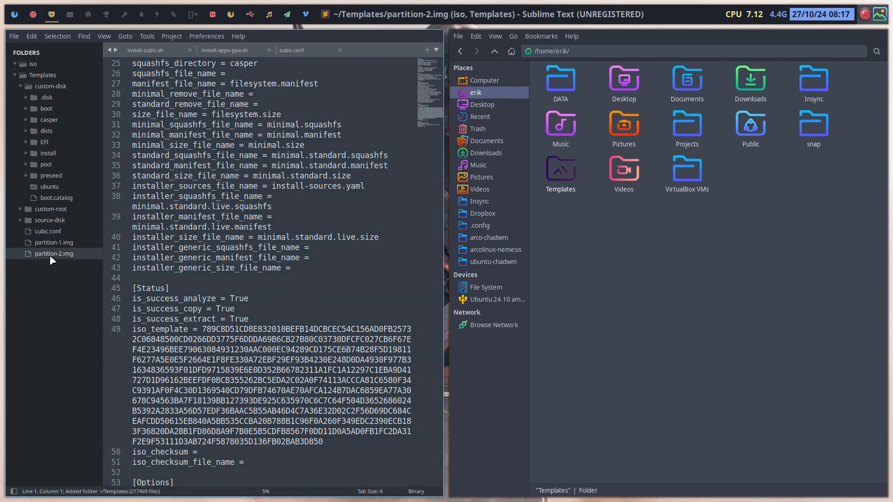
pyautogui.click(55, 233)
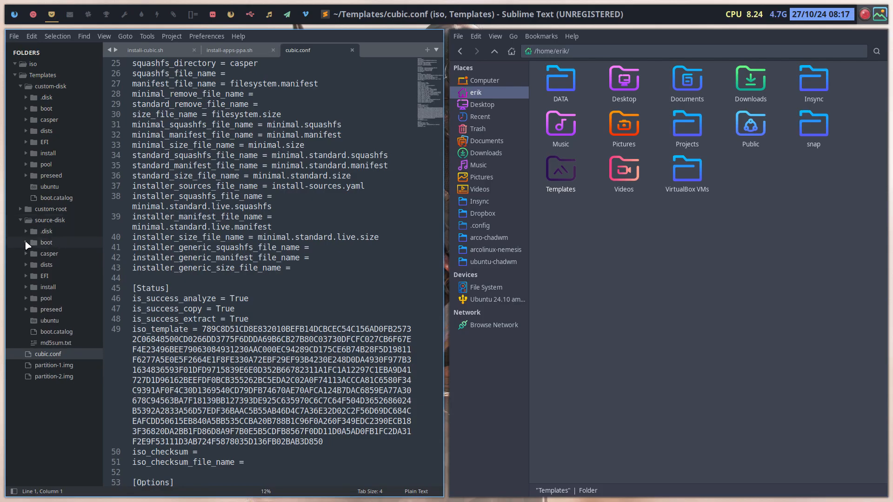
pyautogui.click(26, 244)
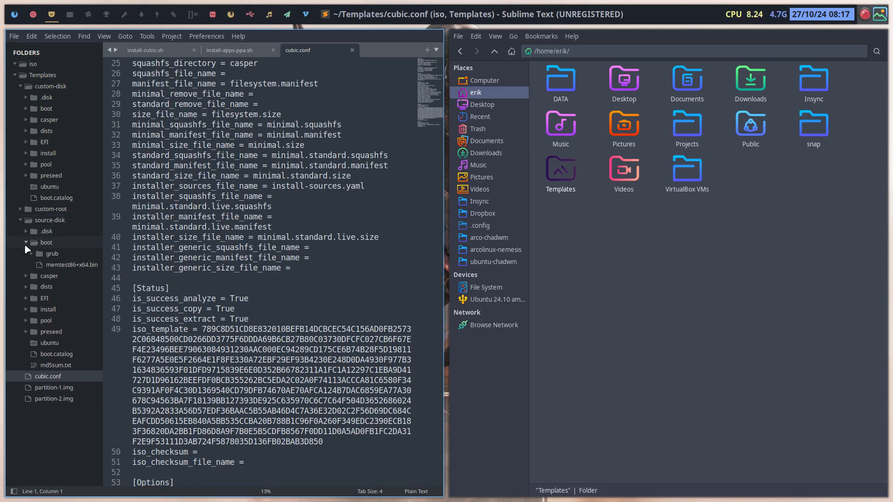
pyautogui.click(21, 209)
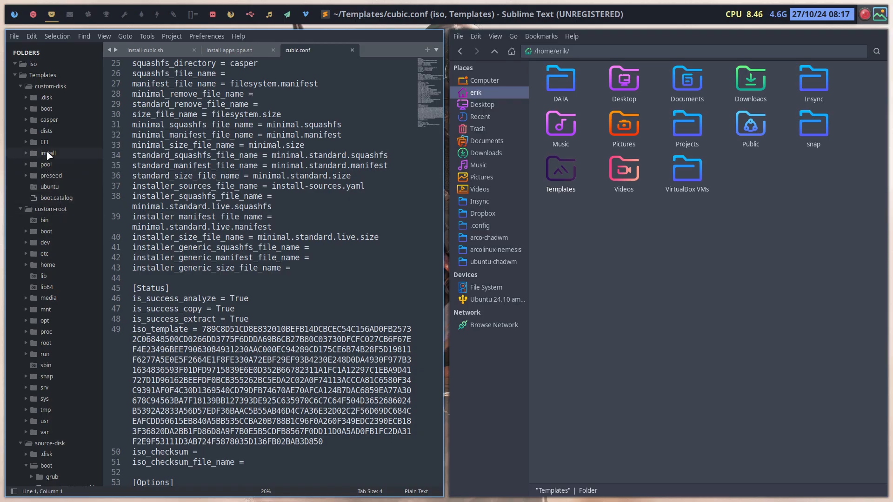
# Examine the contents of custom-disk's EFI/boot, boot/grub, casper and dists folders in the project tree.
pyautogui.click(26, 142)
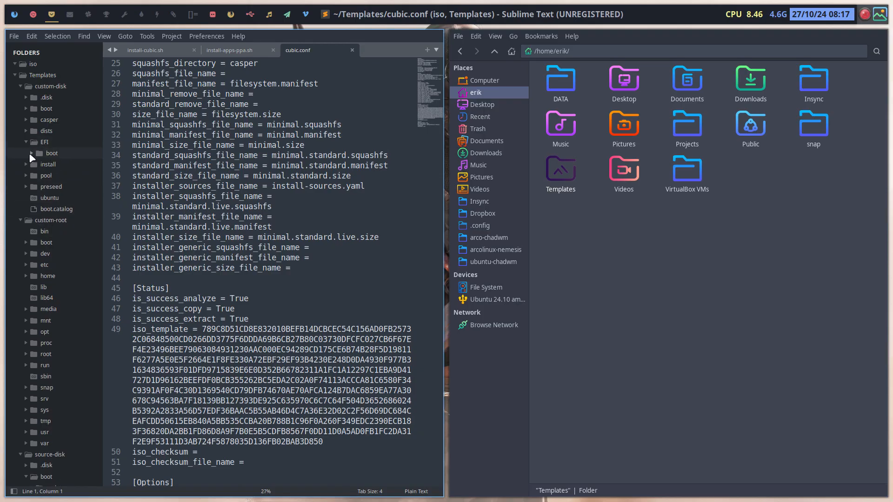
pyautogui.click(31, 154)
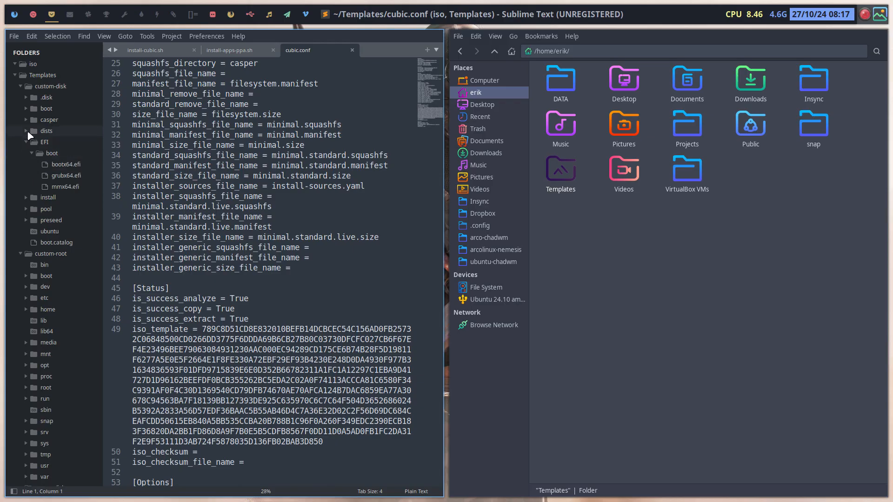
pyautogui.click(26, 109)
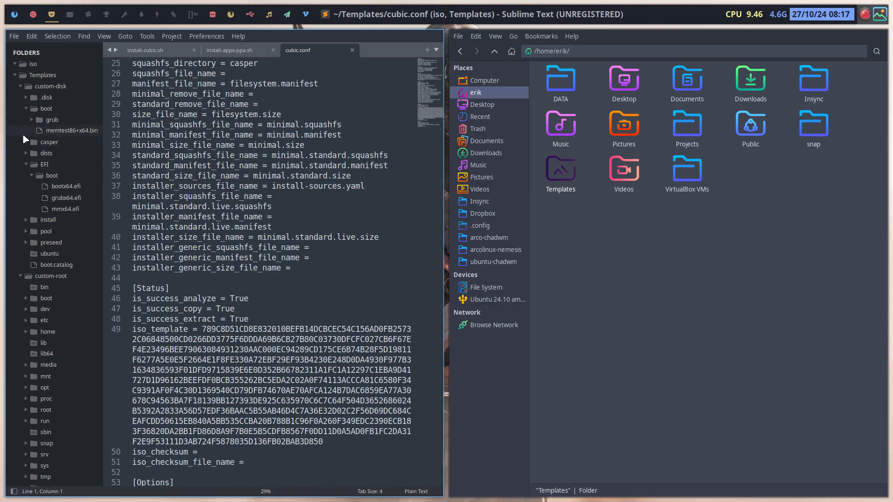
pyautogui.click(29, 120)
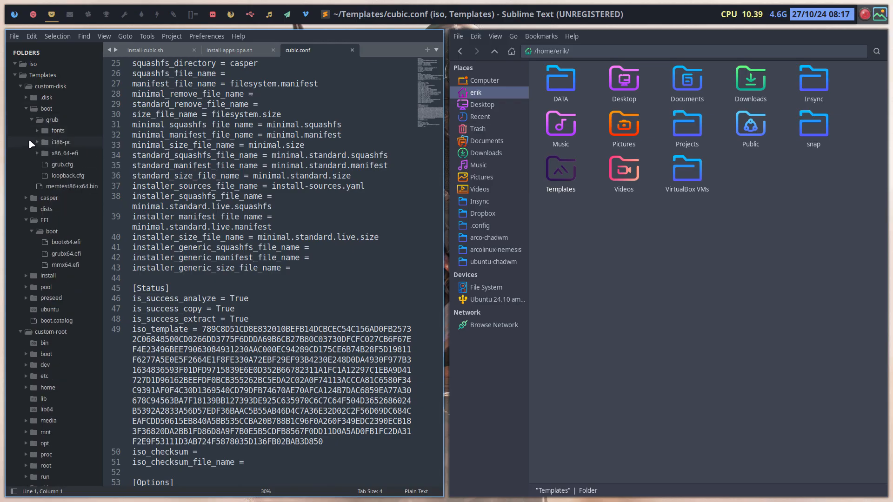
pyautogui.click(26, 198)
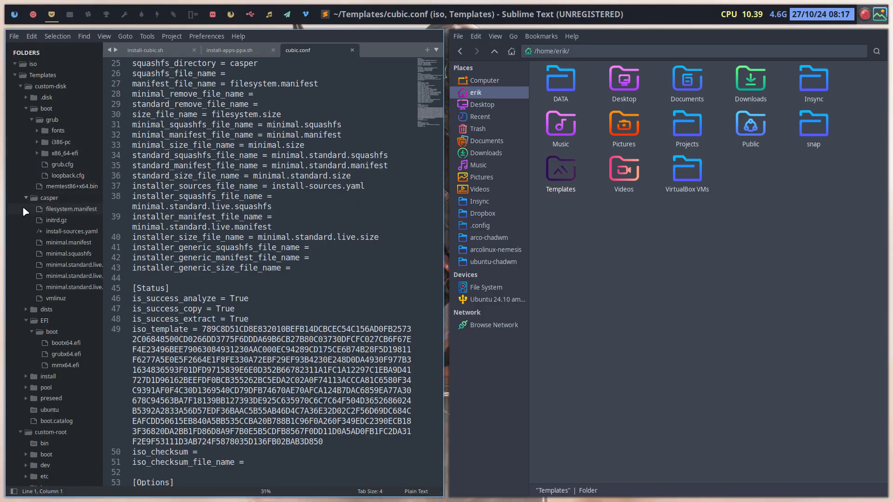
pyautogui.click(26, 310)
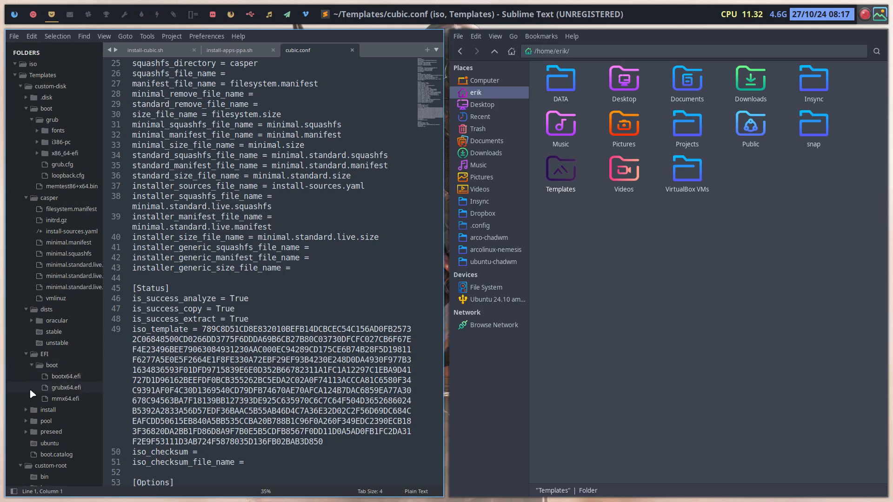
# Examine custom-disk's install and pool folders, expanding main and restricted down to the NVIDIA graphics driver packages.
pyautogui.scroll(-5, 33, 418)
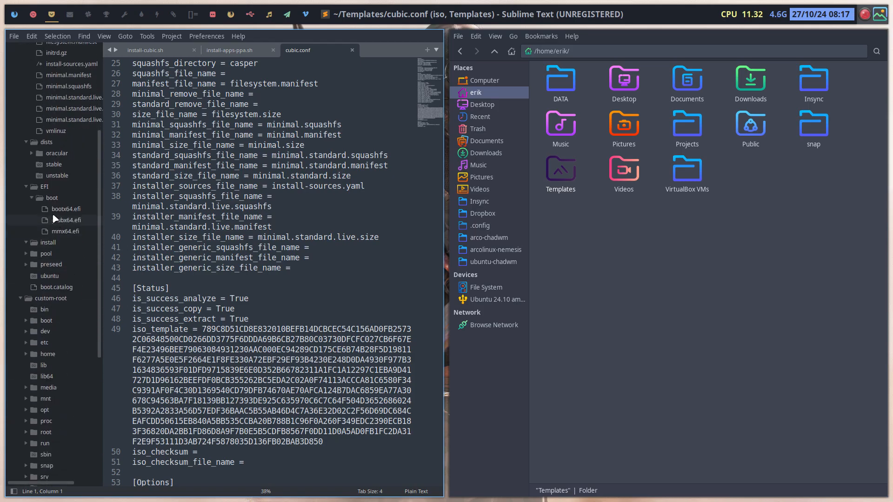
pyautogui.click(26, 254)
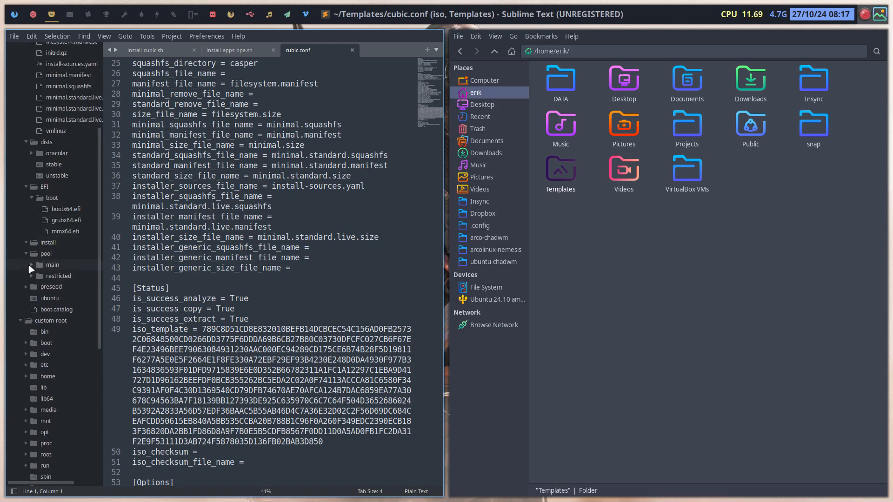
pyautogui.click(30, 265)
pyautogui.scroll(-8, 39, 284)
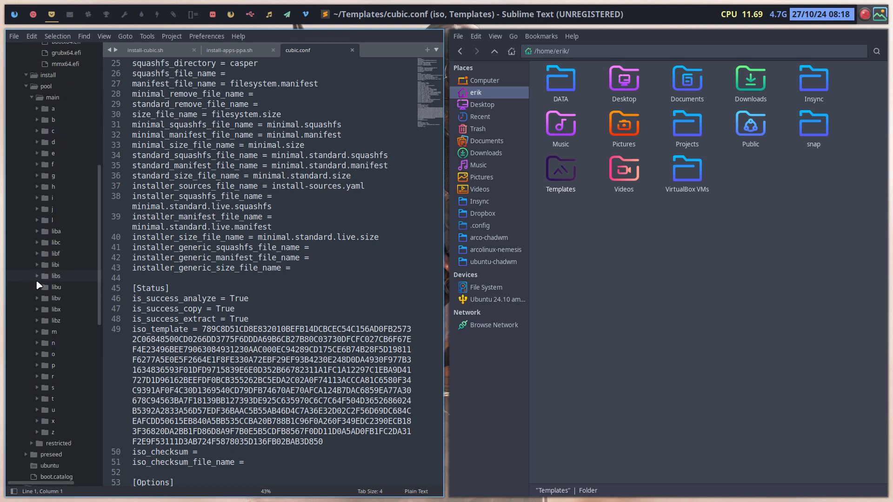
pyautogui.scroll(-4, 33, 269)
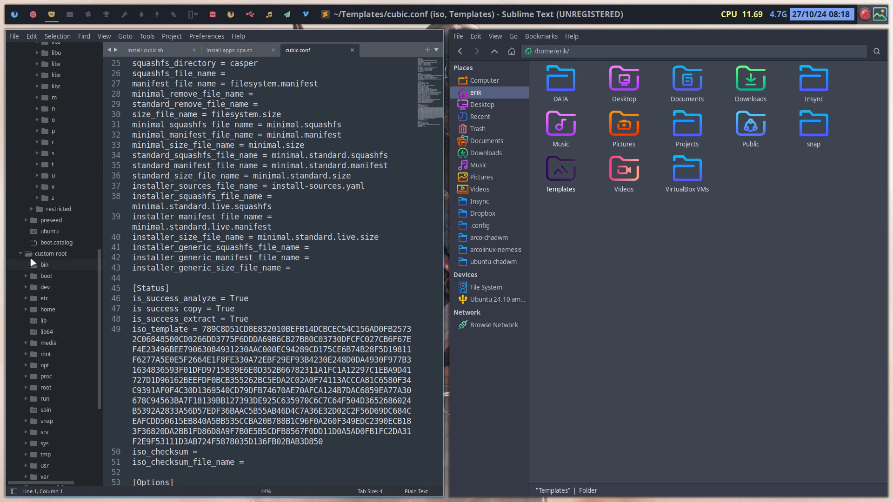
pyautogui.click(34, 209)
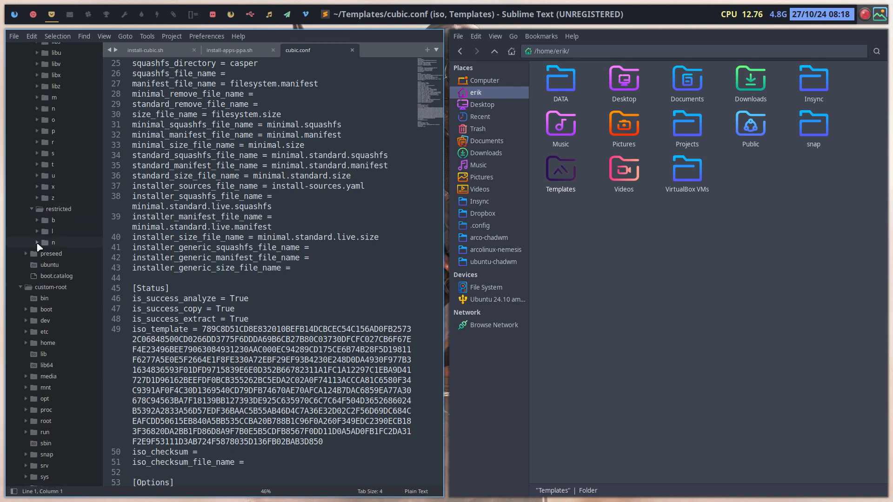
pyautogui.click(37, 242)
pyautogui.click(43, 253)
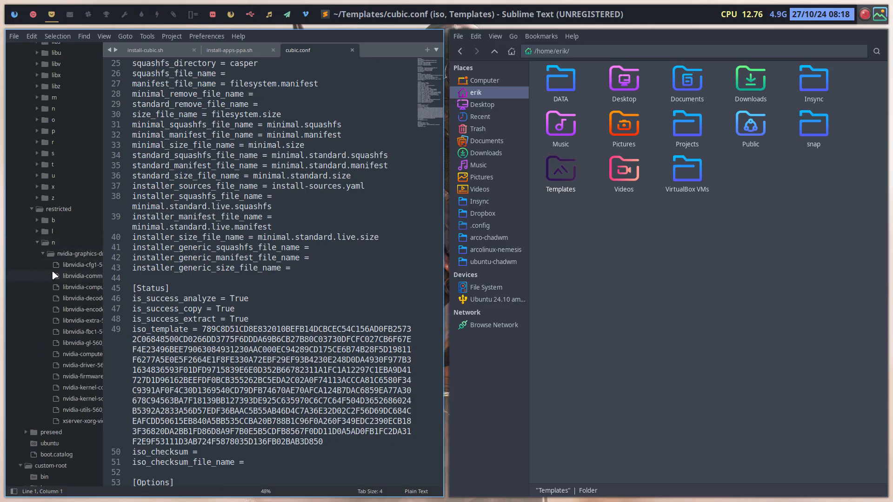
# Expand custom-root's boot folder and look over its kernel and initrd files and the directories below it.
pyautogui.scroll(-7, 32, 241)
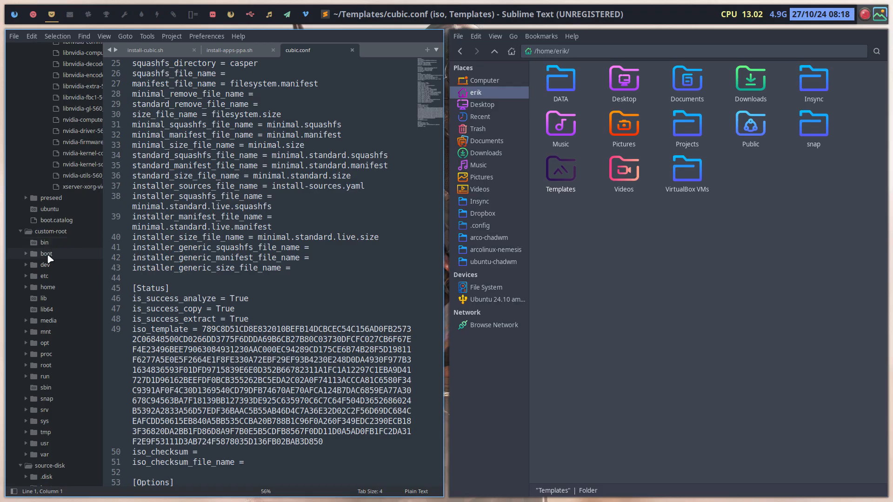
pyautogui.click(26, 255)
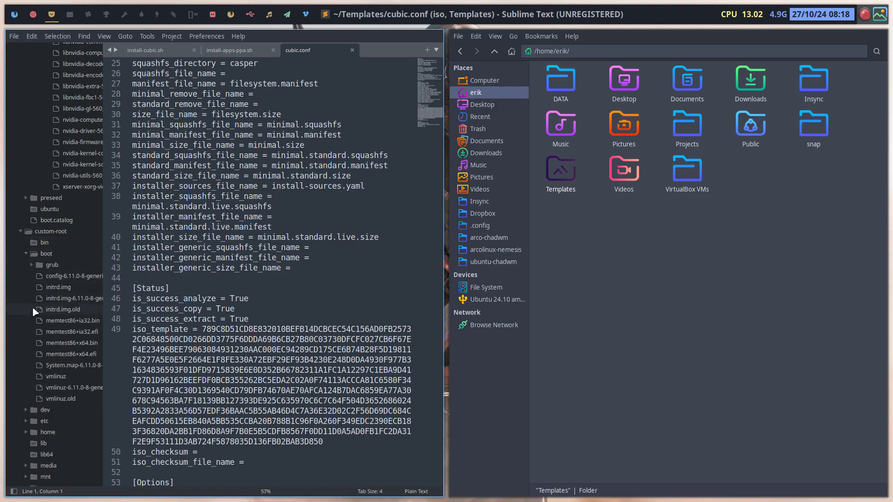
pyautogui.scroll(-4, 28, 318)
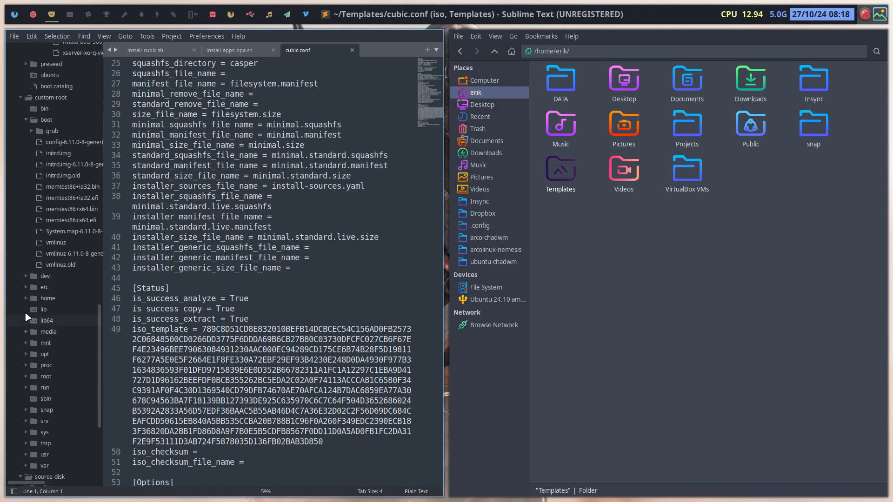
pyautogui.scroll(-2, 27, 318)
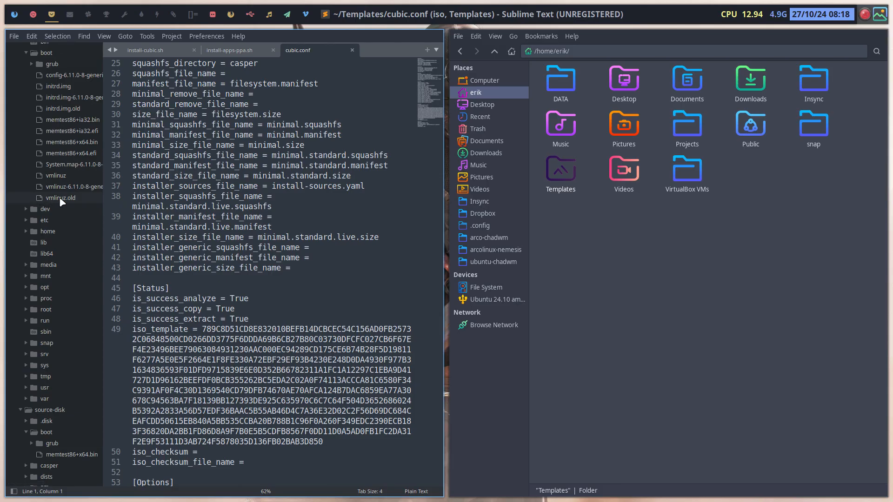
# Expand custom-root's etc folder and look through its subfolders and configuration files.
pyautogui.click(26, 220)
pyautogui.scroll(-2, 42, 277)
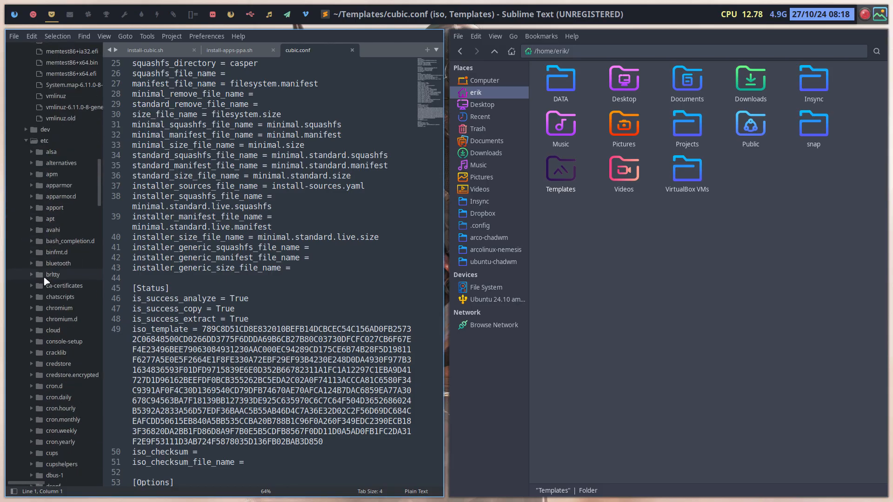
pyautogui.scroll(-10, 44, 279)
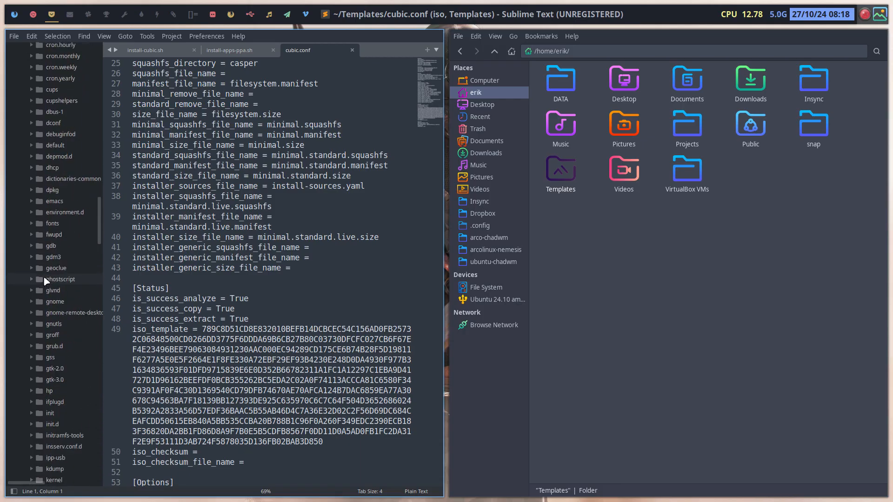
pyautogui.scroll(-14, 45, 279)
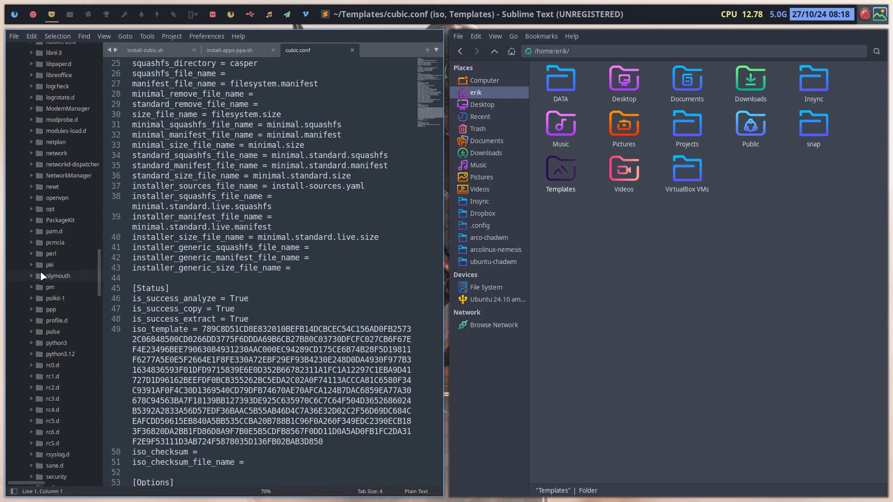
pyautogui.scroll(-11, 41, 276)
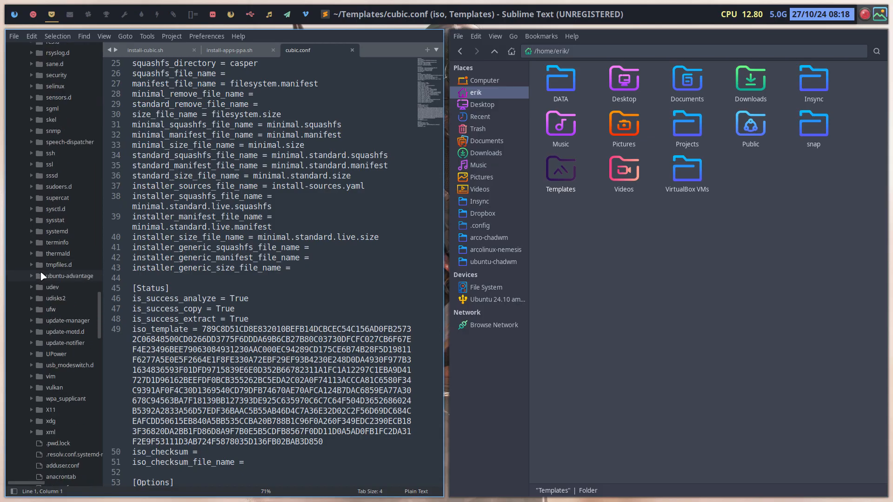
pyautogui.scroll(-20, 41, 277)
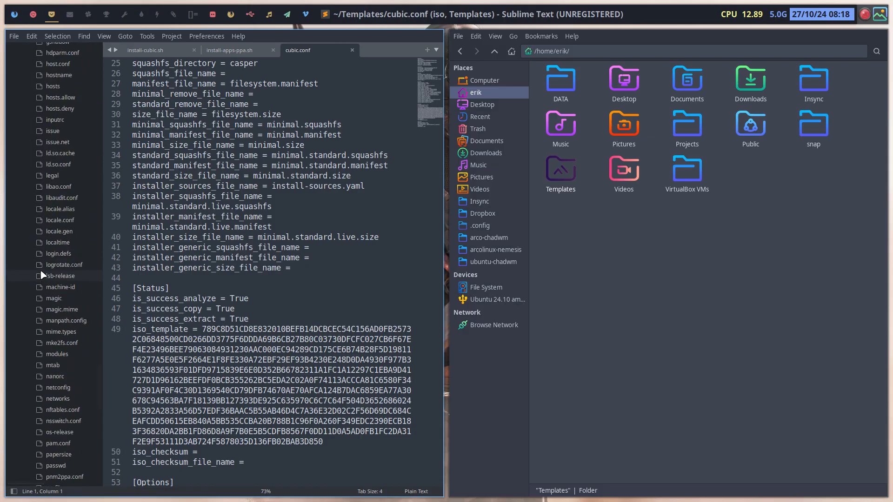
pyautogui.scroll(-10, 41, 275)
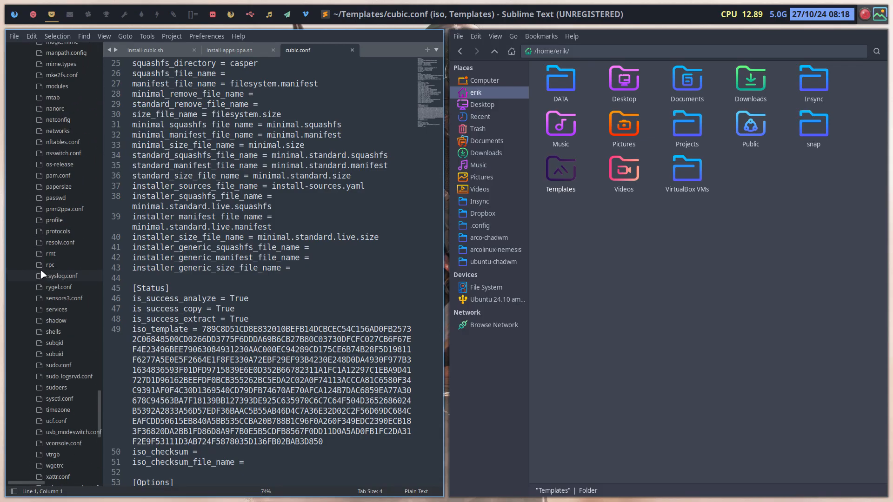
# Open resolv.conf and os-release from custom-root's etc folder and examine their contents.
pyautogui.click(63, 242)
pyautogui.scroll(2, 64, 243)
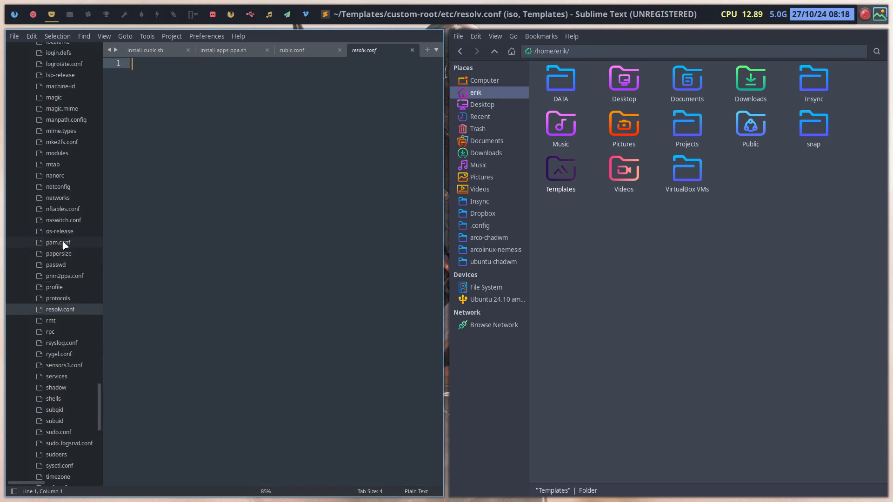
pyautogui.scroll(-7, 64, 244)
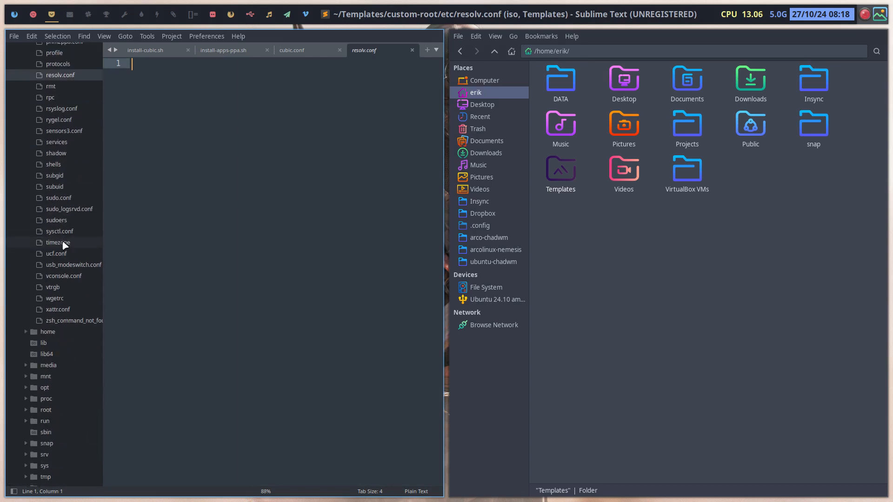
pyautogui.scroll(7, 64, 245)
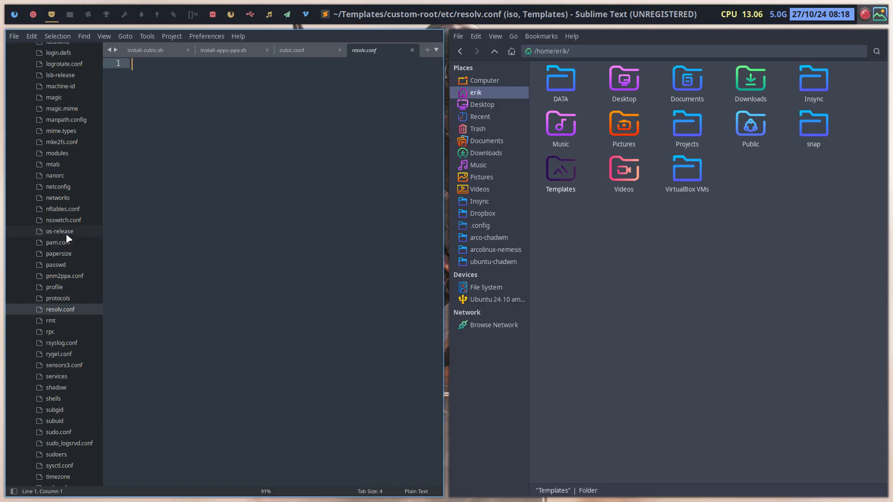
pyautogui.click(67, 235)
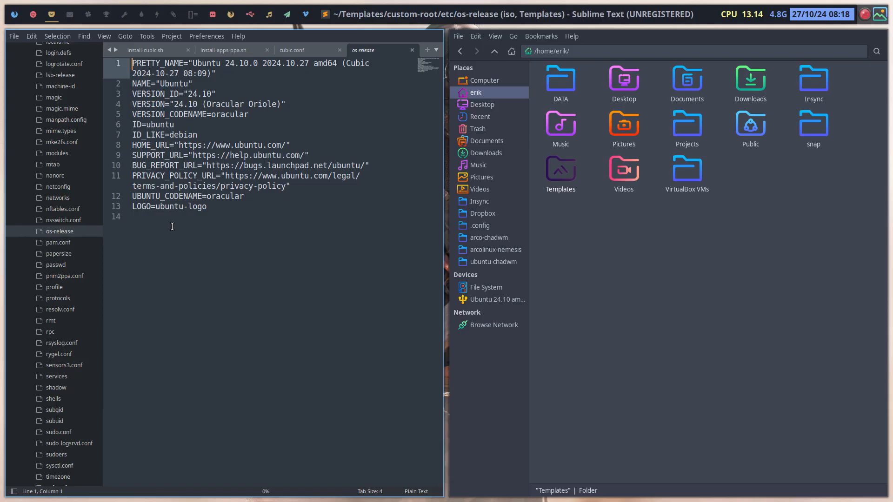
# Open etc's shadow and passwd files and read through the passwd account entries to the end.
pyautogui.scroll(-6, 47, 332)
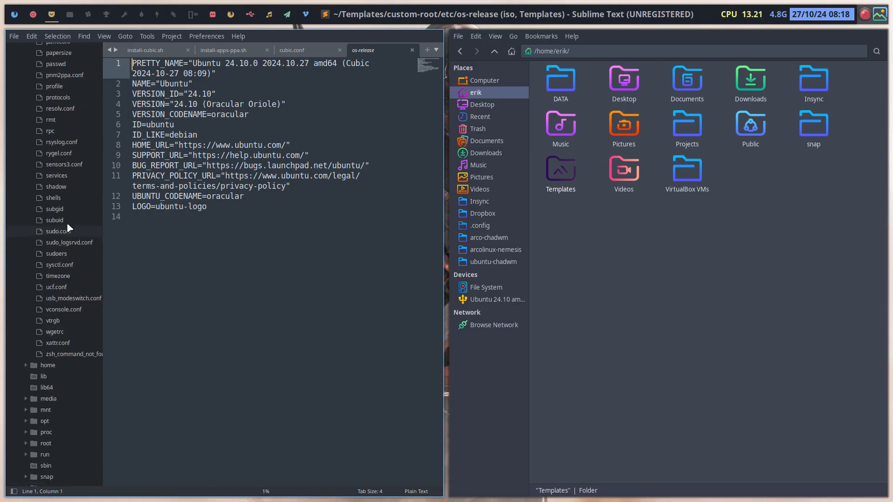
pyautogui.click(55, 187)
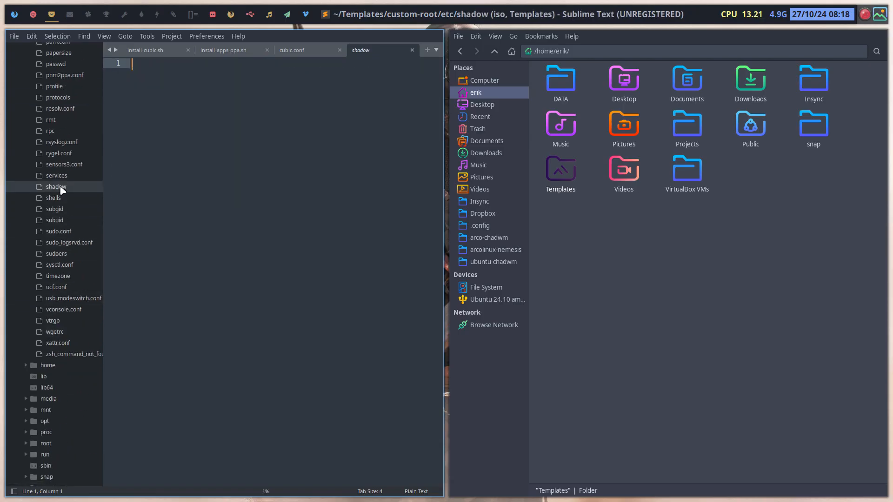
pyautogui.scroll(4, 61, 190)
pyautogui.click(56, 197)
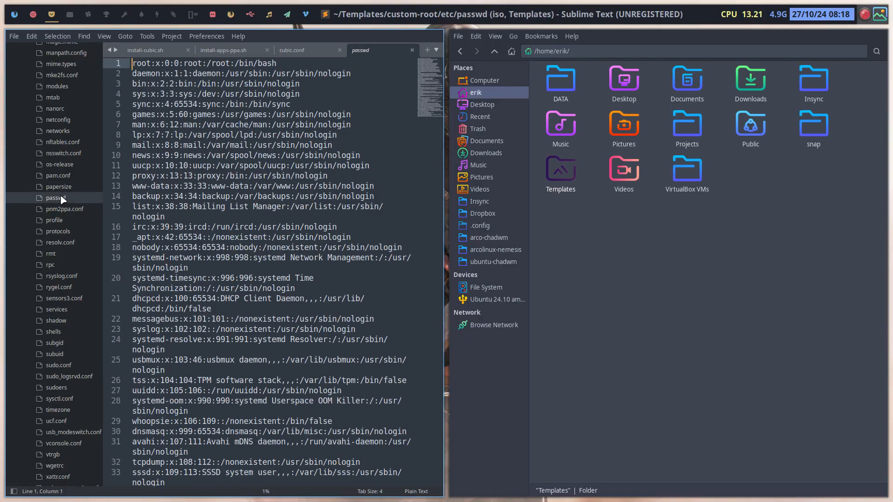
pyautogui.scroll(-5, 172, 348)
pyautogui.scroll(-3, 172, 348)
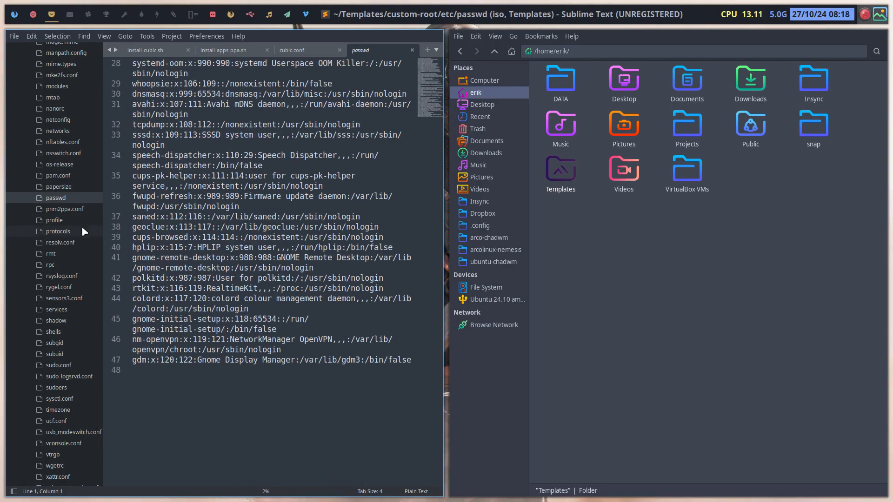
# Examine the locale settings of custom-root in locale.gen, locale.conf and locale.alias.
pyautogui.scroll(5, 63, 208)
pyautogui.scroll(2, 63, 208)
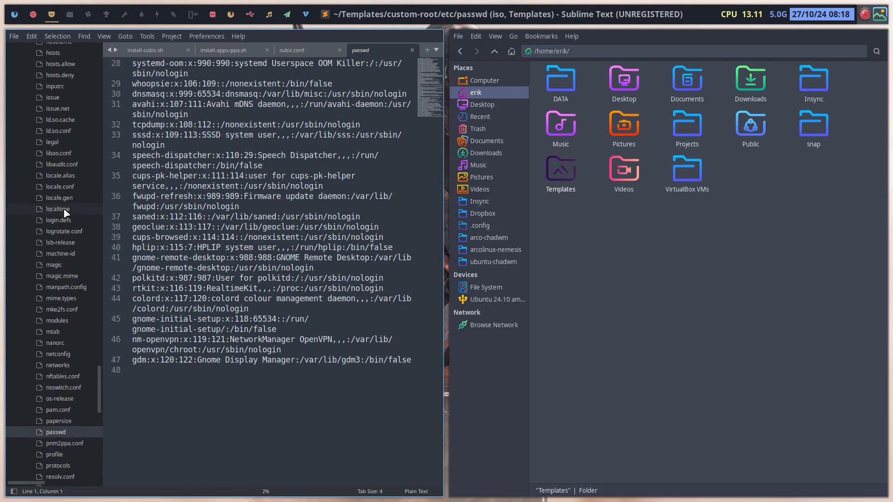
pyautogui.click(65, 198)
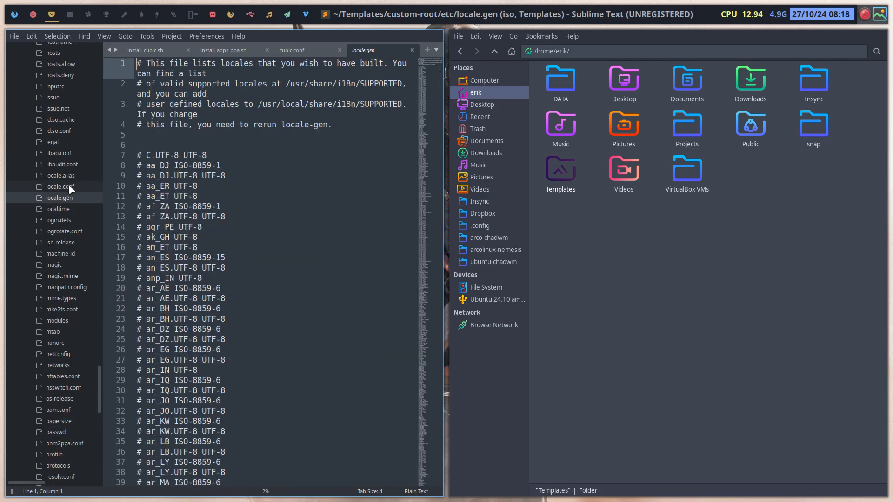
pyautogui.click(69, 186)
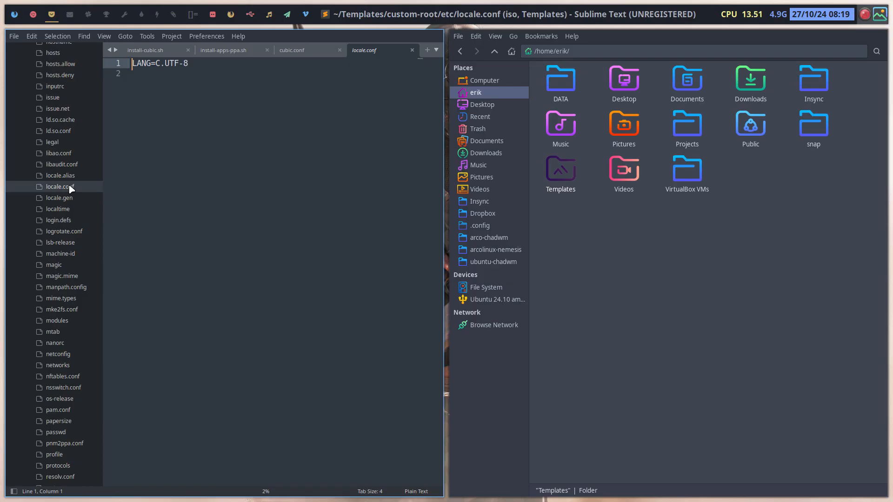
pyautogui.click(68, 176)
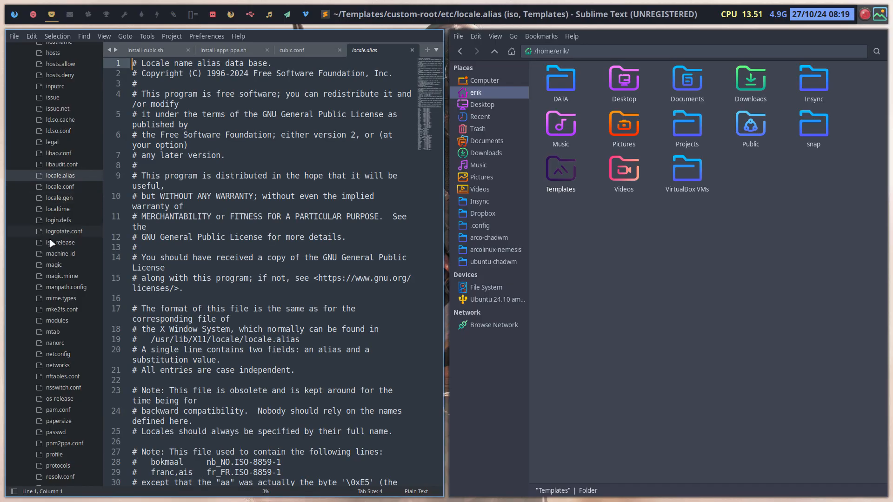
# Examine the issue, hosts, hostname and host.conf files in custom-root's etc folder.
pyautogui.scroll(6, 51, 242)
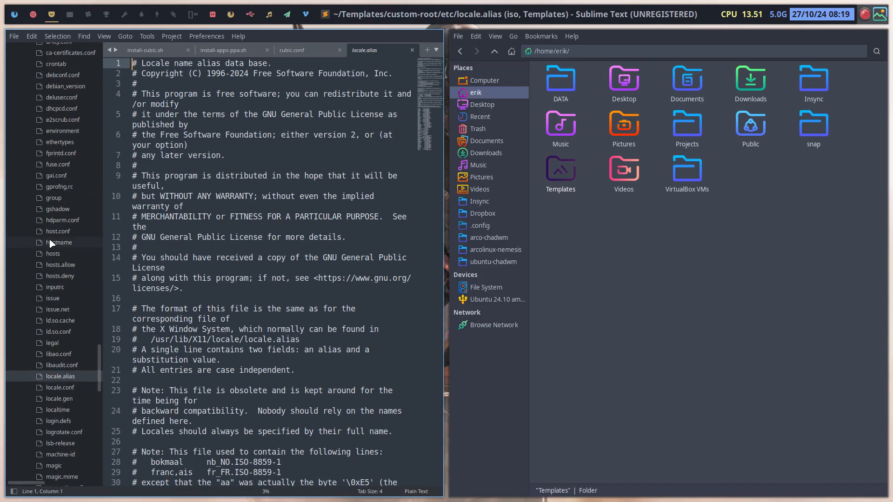
pyautogui.click(63, 294)
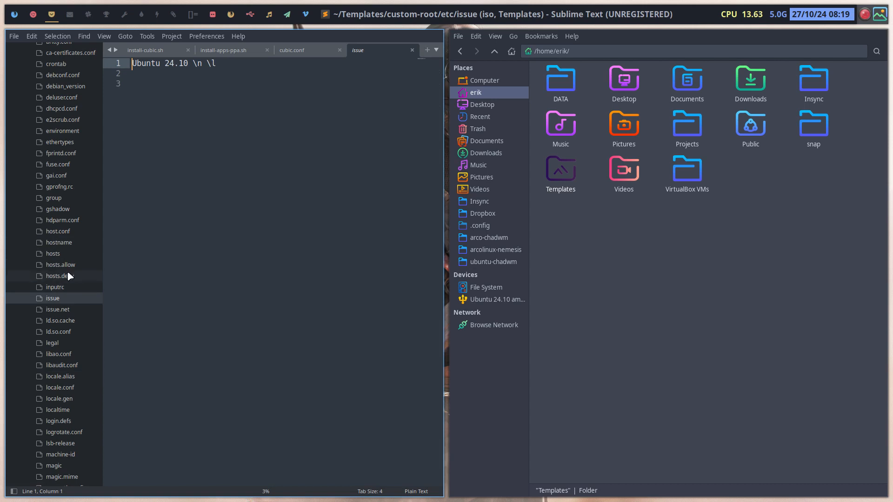
pyautogui.click(68, 255)
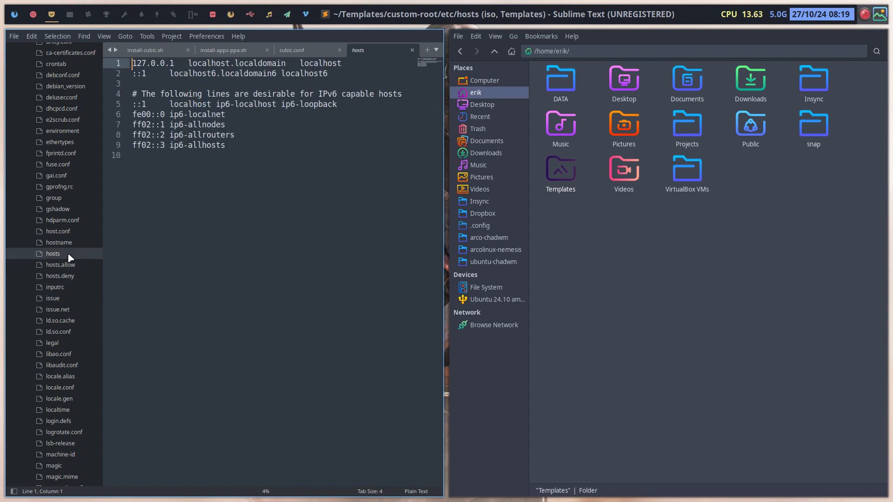
pyautogui.click(67, 244)
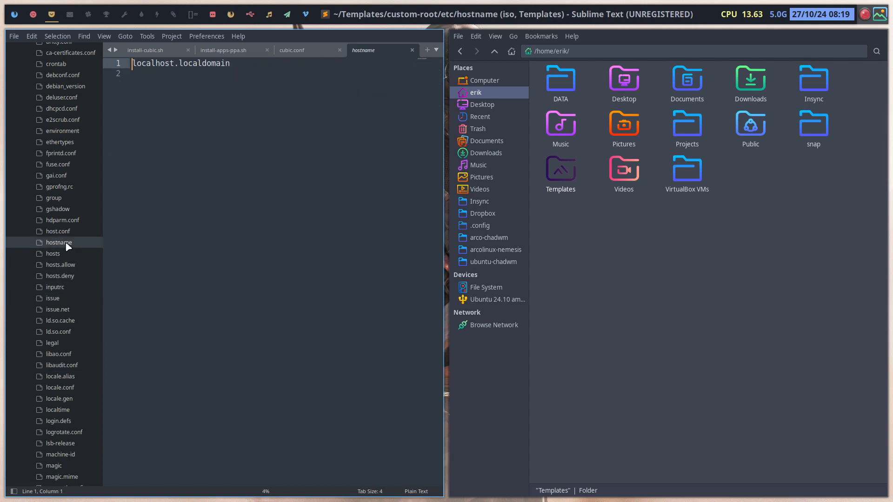
pyautogui.click(67, 234)
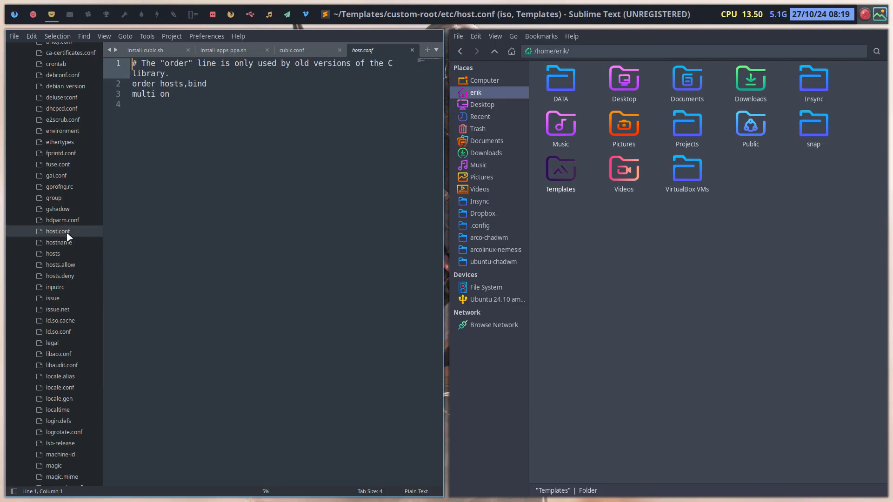
# Open etc's gshadow and group files and read through the list of groups.
pyautogui.click(60, 212)
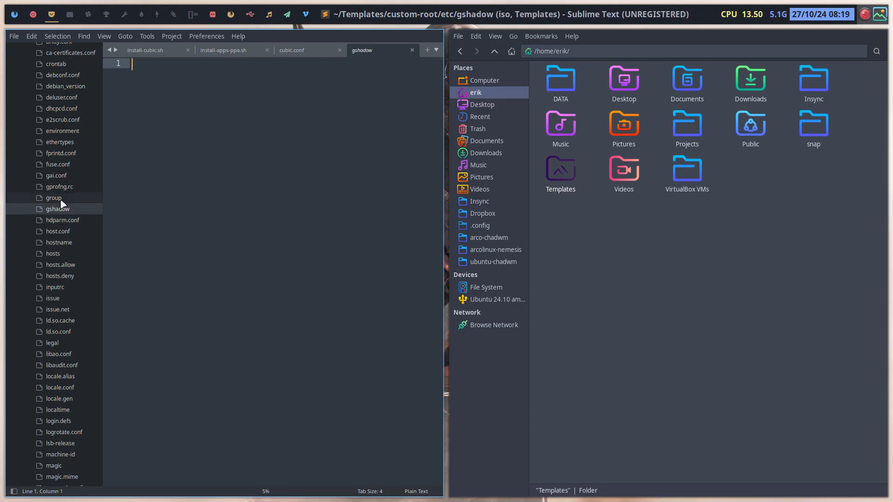
pyautogui.click(61, 201)
pyautogui.scroll(-6, 235, 347)
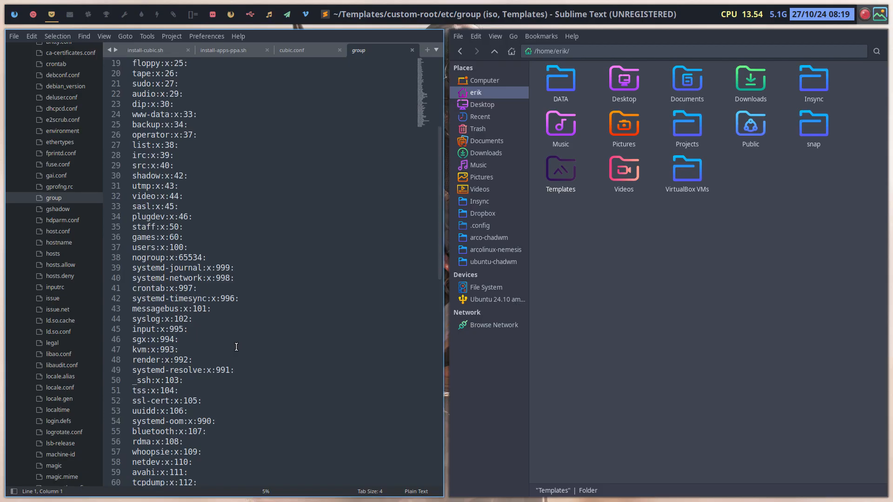
pyautogui.scroll(-7, 236, 347)
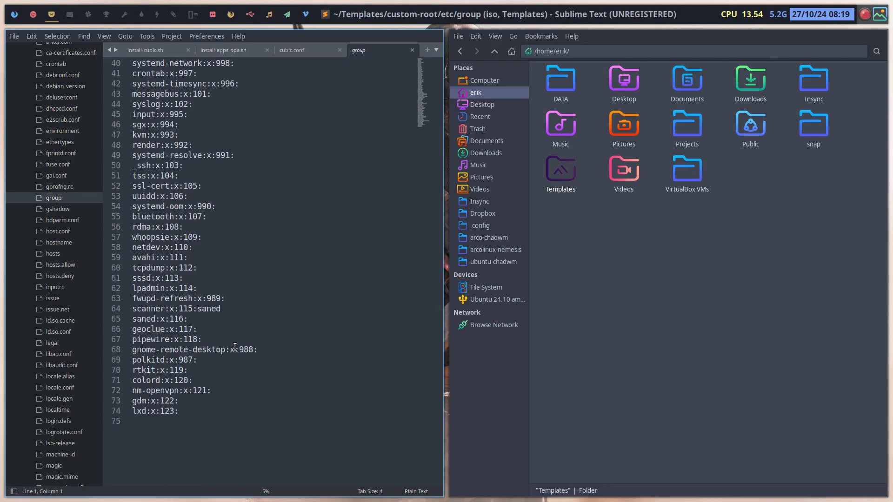
pyautogui.scroll(10, 236, 347)
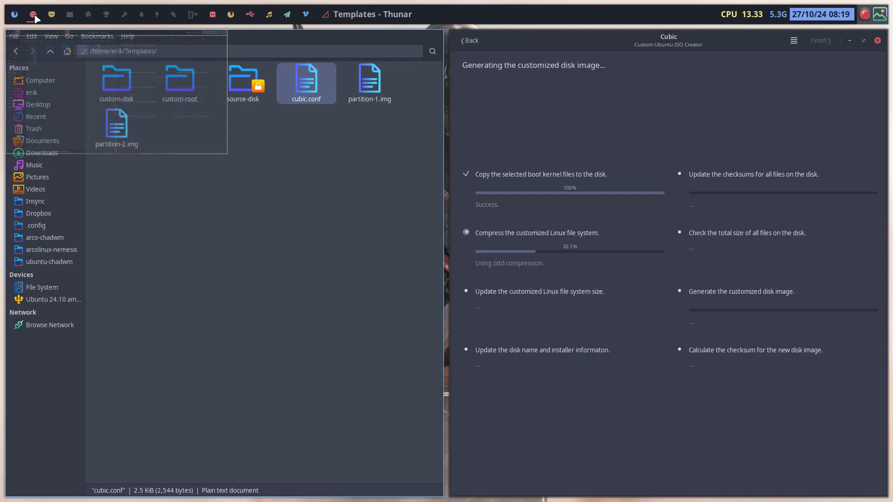
# Switch to the Cubic workspace to check the disk image generation progress, and return to the Sublime Text workspace.
pyautogui.click(34, 16)
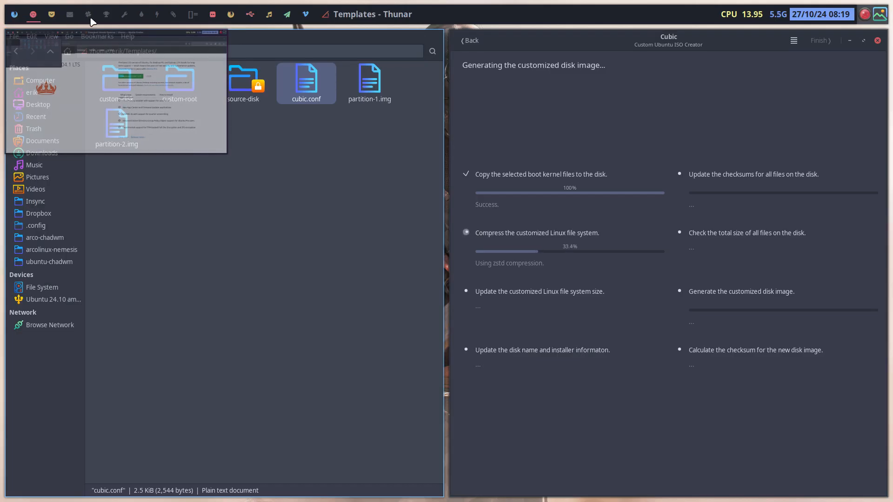
pyautogui.click(52, 15)
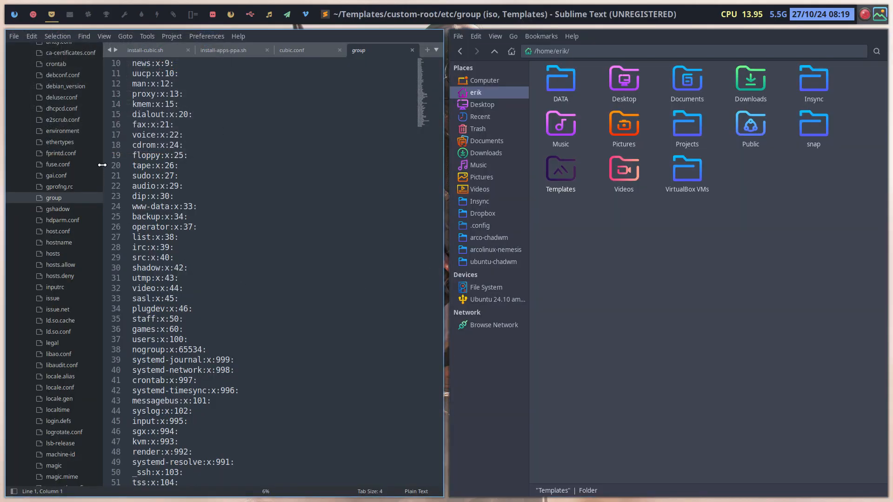
# Expand etc's systemd folder and read through the journal settings in journald.conf.
pyautogui.scroll(10, 51, 270)
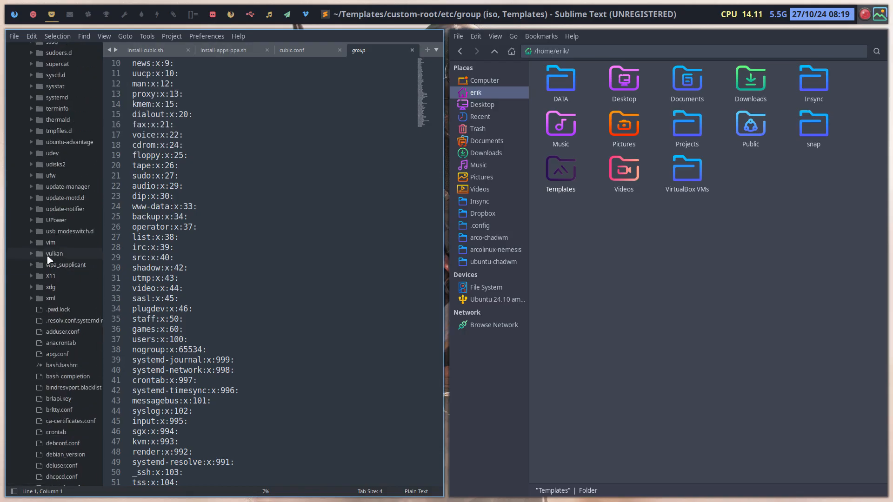
pyautogui.scroll(3, 49, 259)
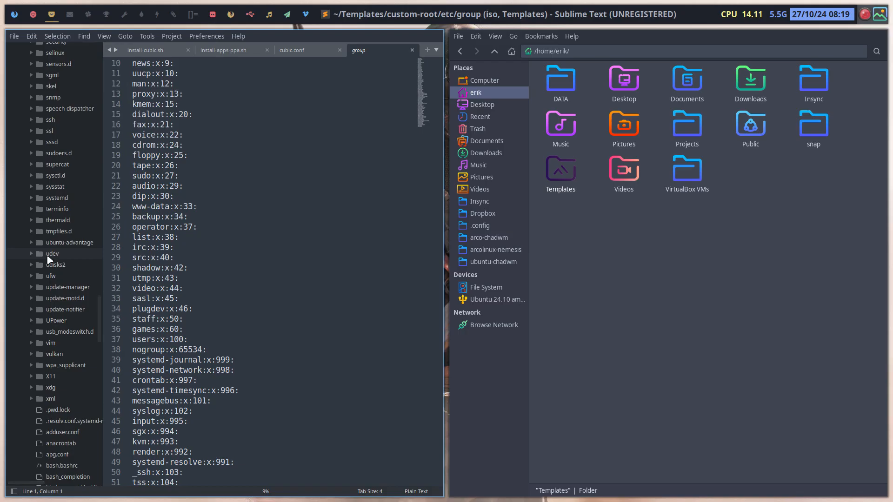
pyautogui.click(21, 198)
pyautogui.click(74, 258)
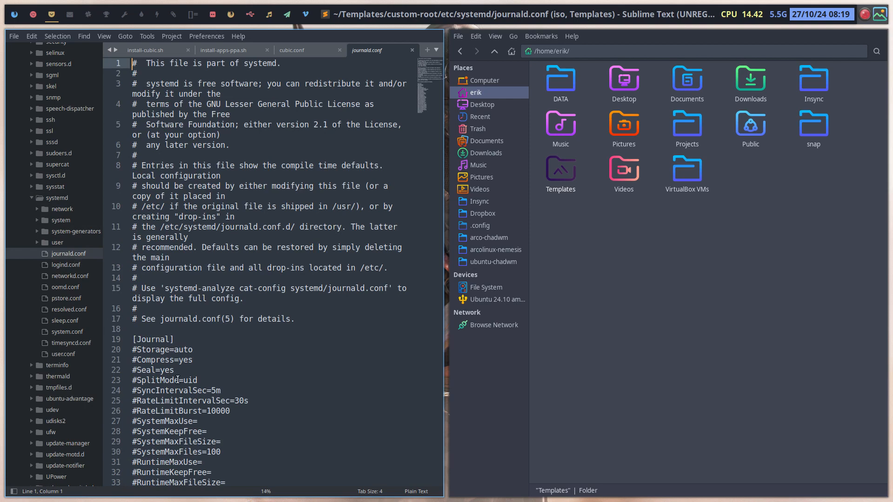
pyautogui.scroll(-5, 174, 376)
pyautogui.scroll(-5, 175, 374)
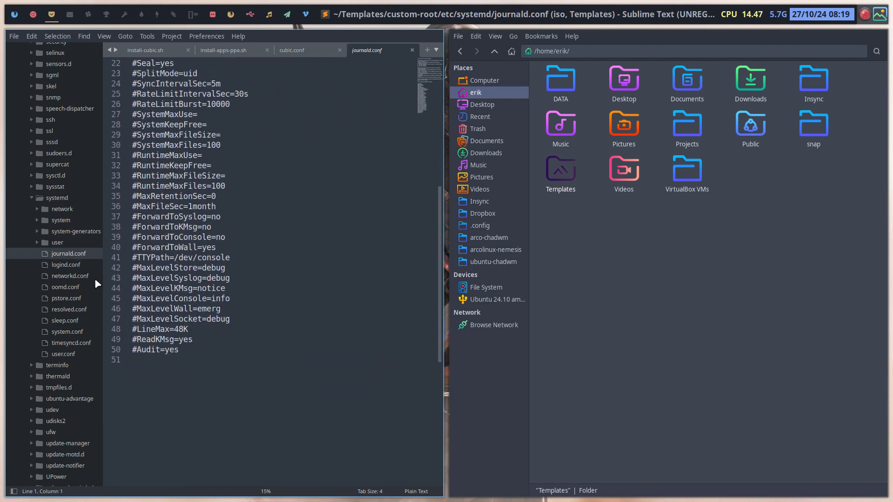
# Examine the logind.conf, networkd.conf and oomd.conf files in the systemd folder.
pyautogui.click(70, 266)
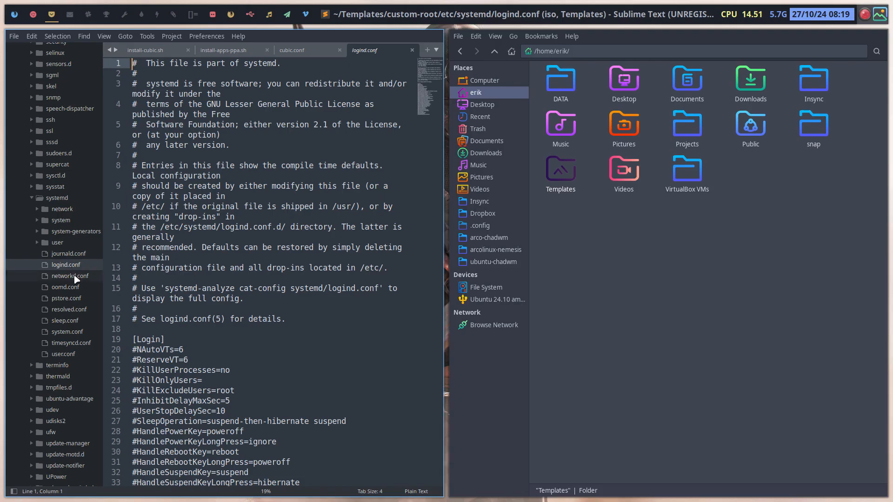
pyautogui.click(74, 277)
pyautogui.click(79, 289)
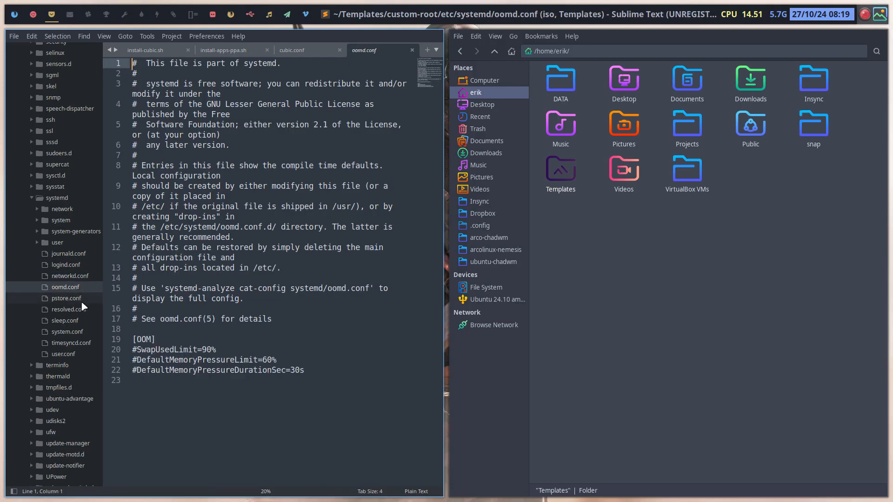
# Examine the resolved.conf, sleep.conf, system.conf, timesyncd.conf and user.conf files in etc's systemd folder.
pyautogui.click(82, 308)
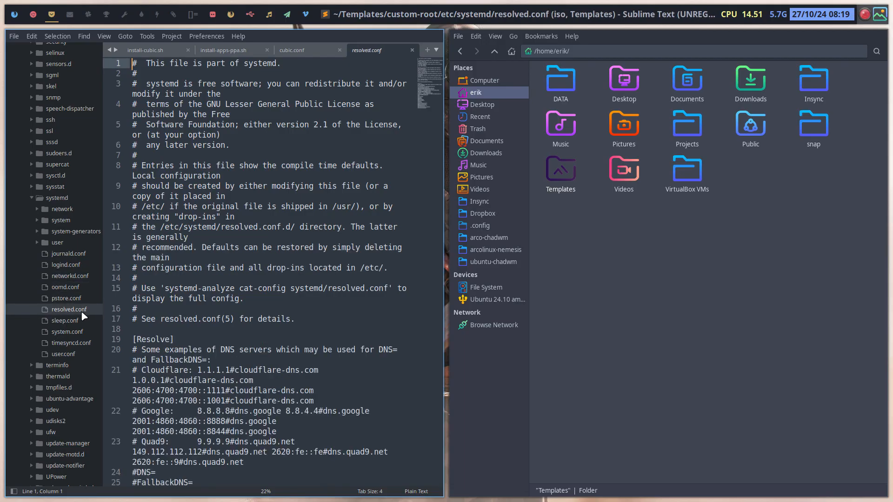
pyautogui.click(80, 324)
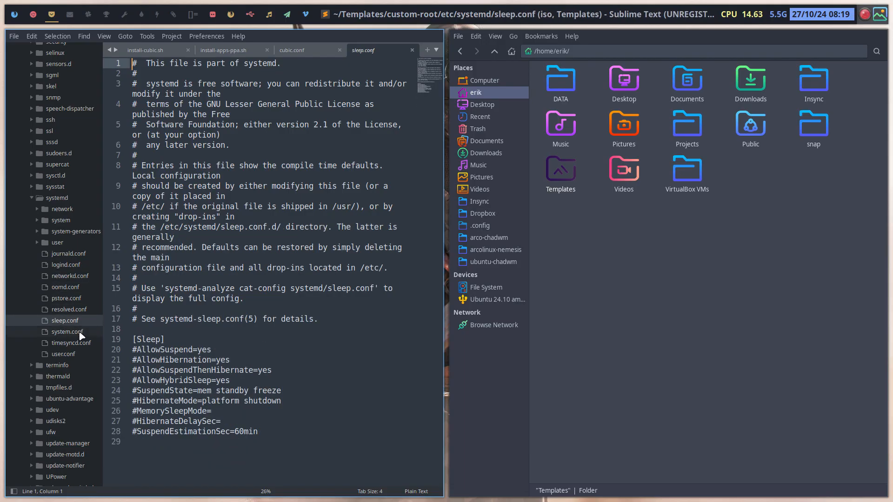
pyautogui.click(80, 333)
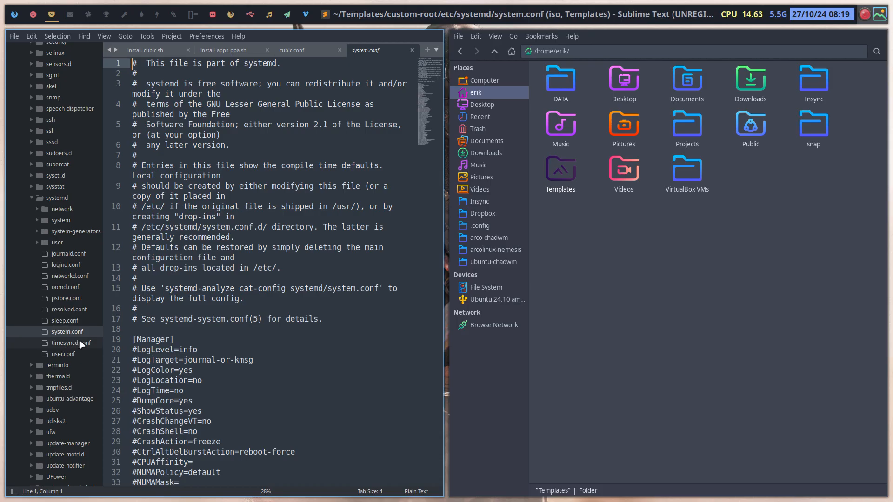
pyautogui.click(79, 343)
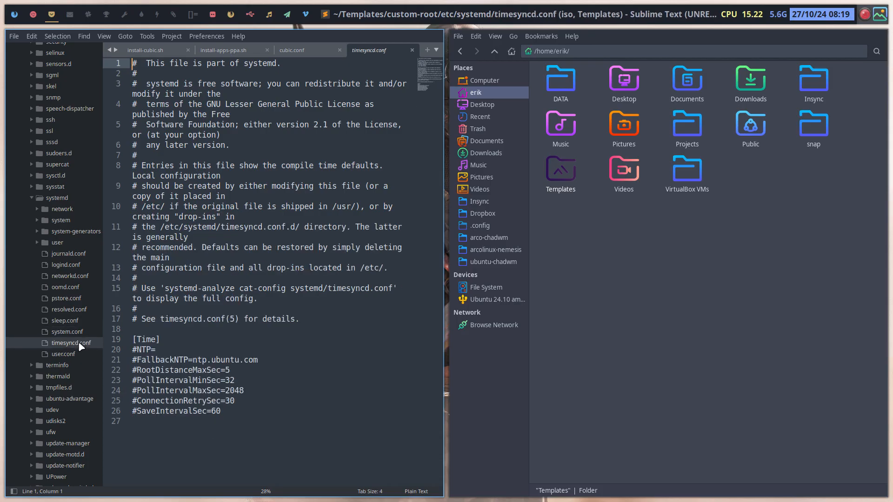
pyautogui.click(68, 322)
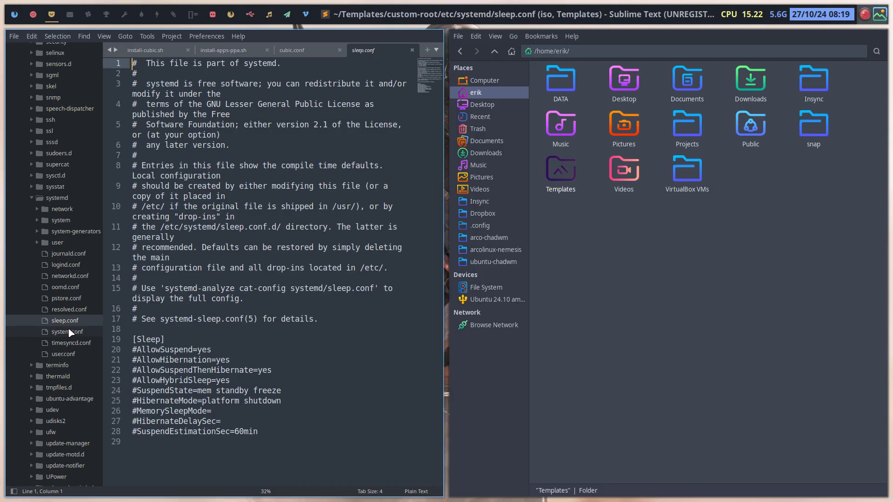
pyautogui.click(69, 344)
pyautogui.click(70, 355)
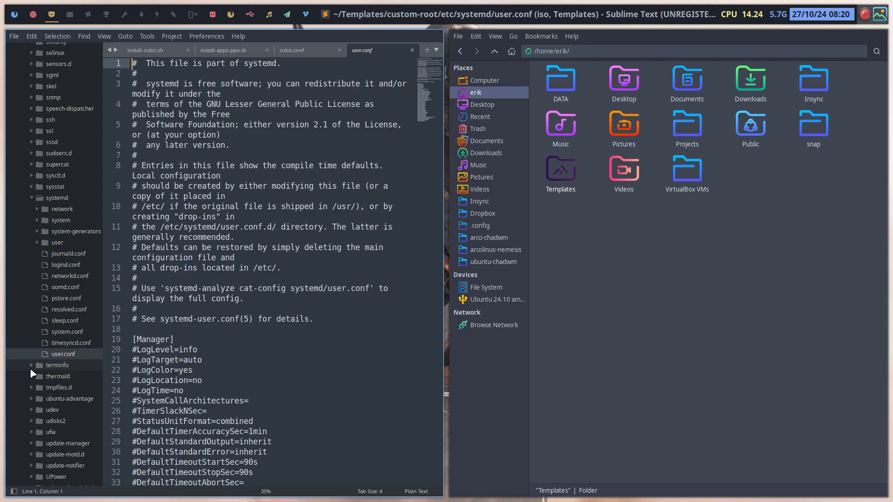
# Expand etc's ubuntu-advantage folder and read the uaclient.conf file.
pyautogui.scroll(-4, 32, 372)
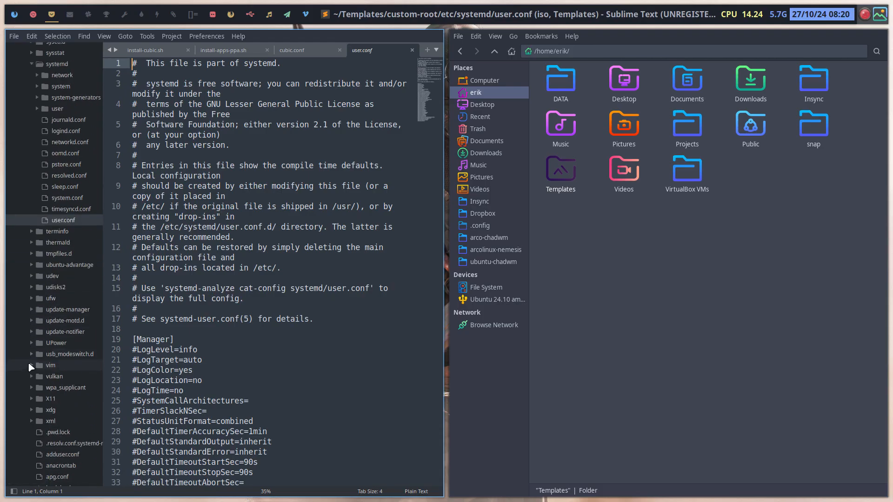
pyautogui.click(31, 265)
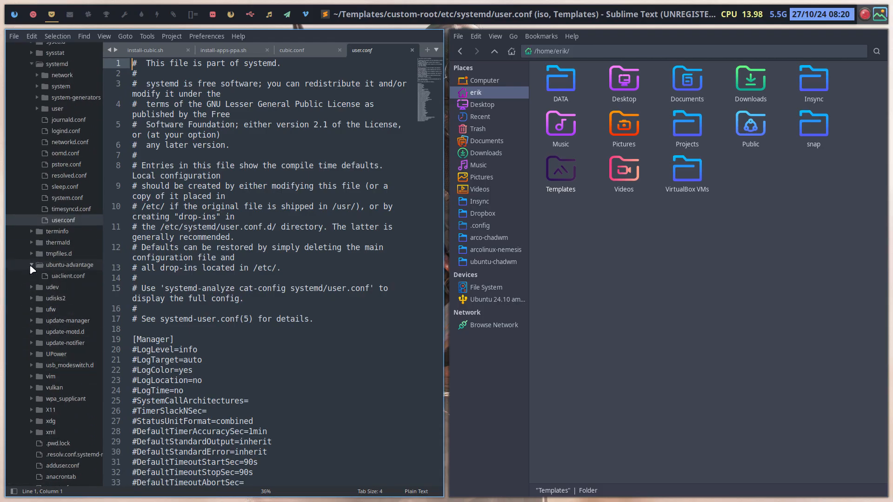
pyautogui.click(68, 276)
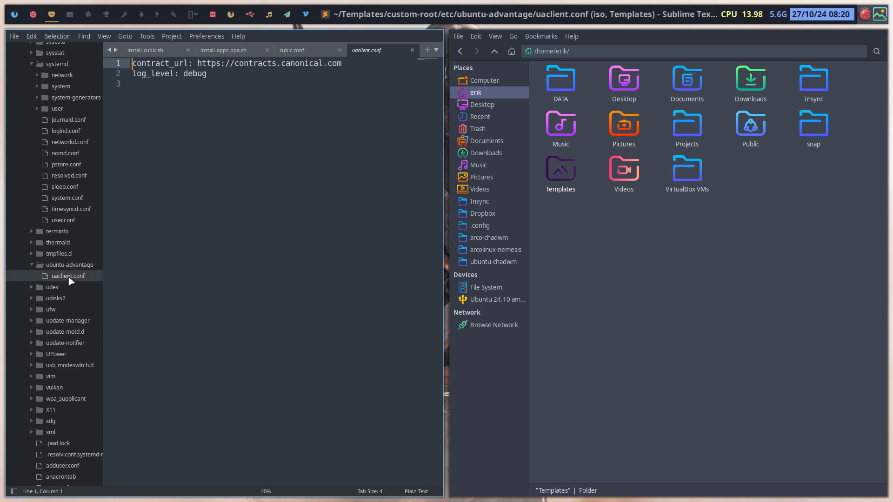
# Expand etc's udev and ufw folders and read the firewall settings in ufw.conf.
pyautogui.click(39, 292)
pyautogui.scroll(-3, 31, 333)
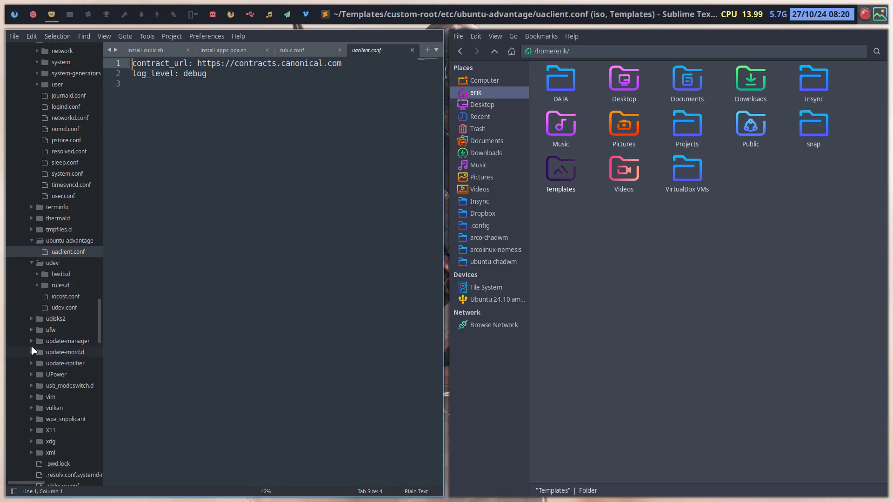
pyautogui.click(32, 254)
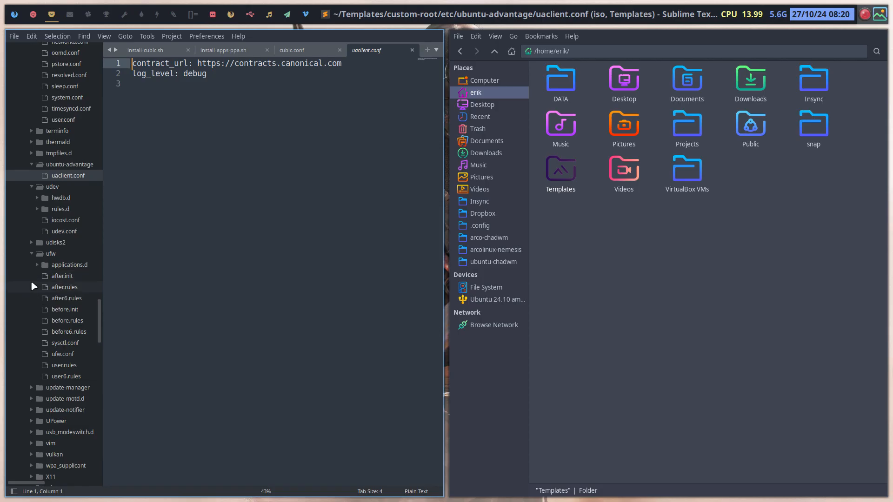
pyautogui.click(67, 356)
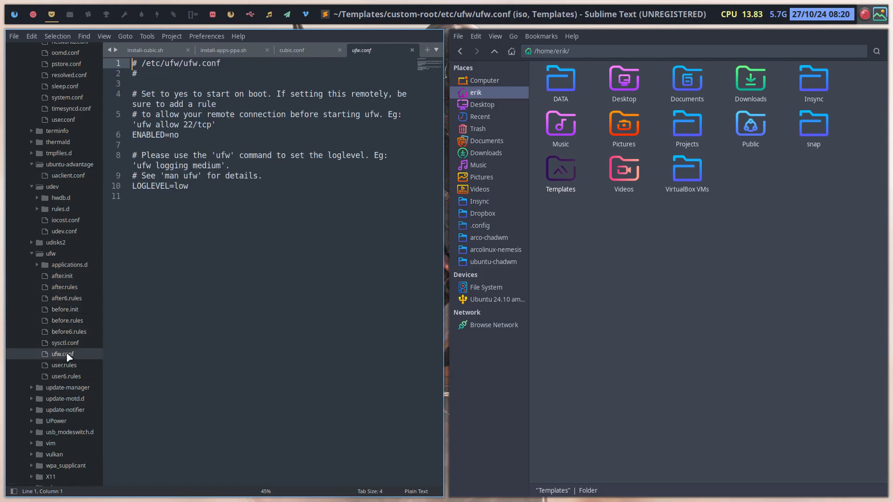
# Expand etc's update-manager folder and read its release-upgrades and meta-release files.
pyautogui.scroll(-5, 66, 353)
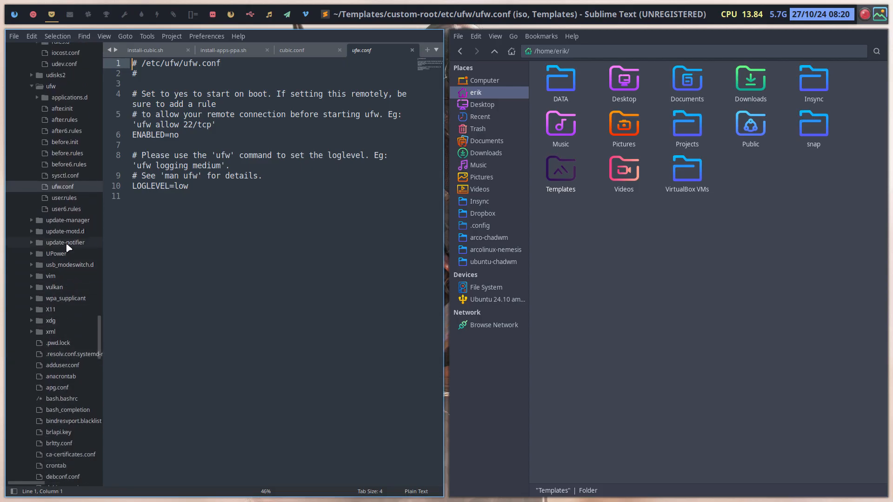
pyautogui.click(68, 222)
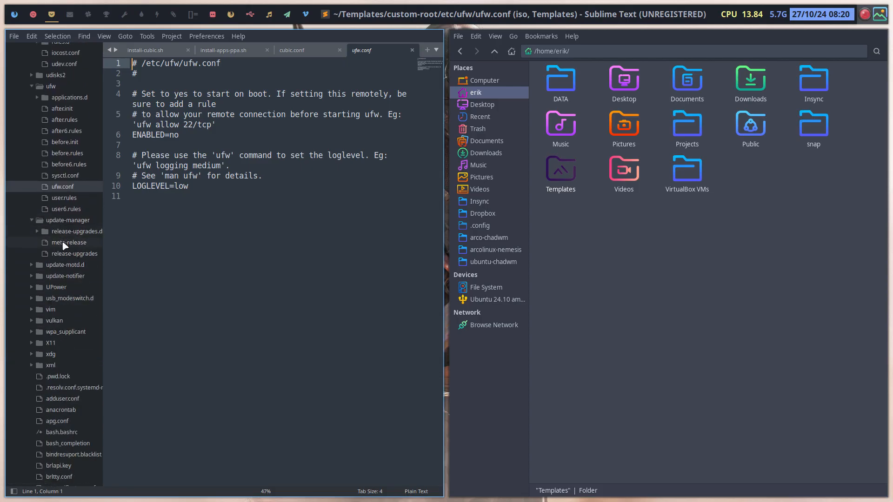
pyautogui.click(64, 256)
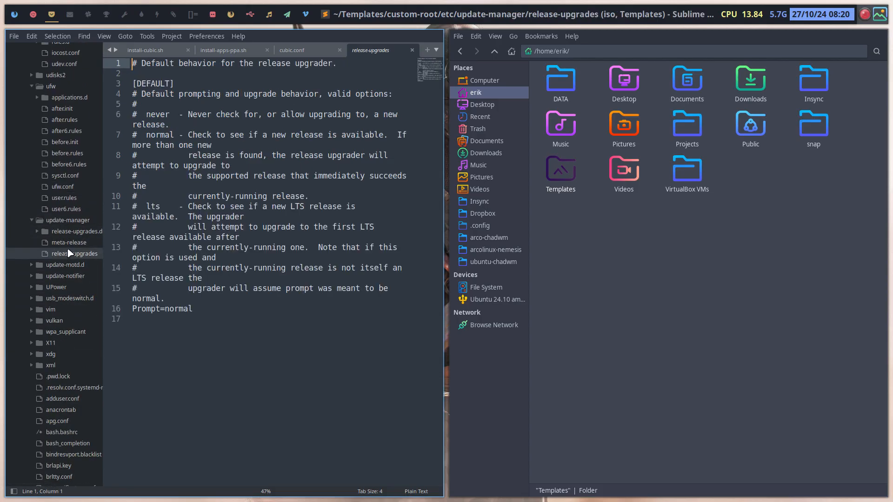
pyautogui.click(72, 244)
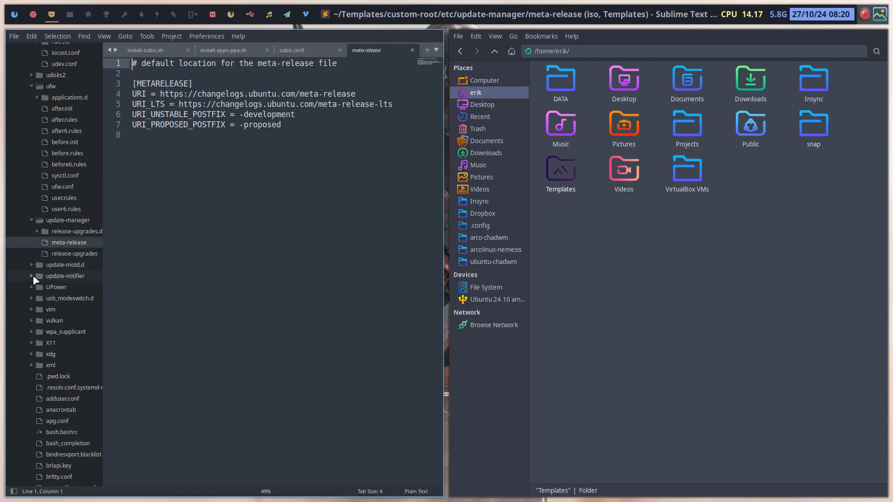
# Expand etc's update-notifier and UPower folders and read through the battery and power policies in UPower.conf.
pyautogui.scroll(-3, 32, 308)
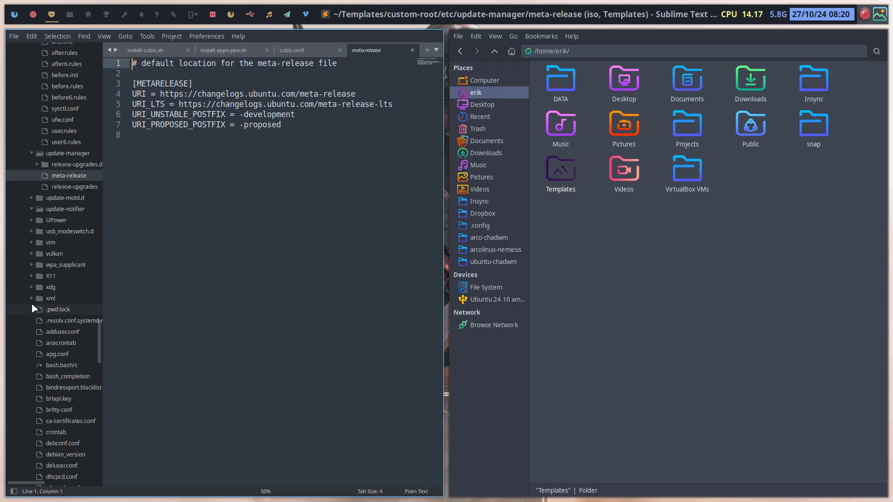
pyautogui.click(32, 221)
pyautogui.click(62, 232)
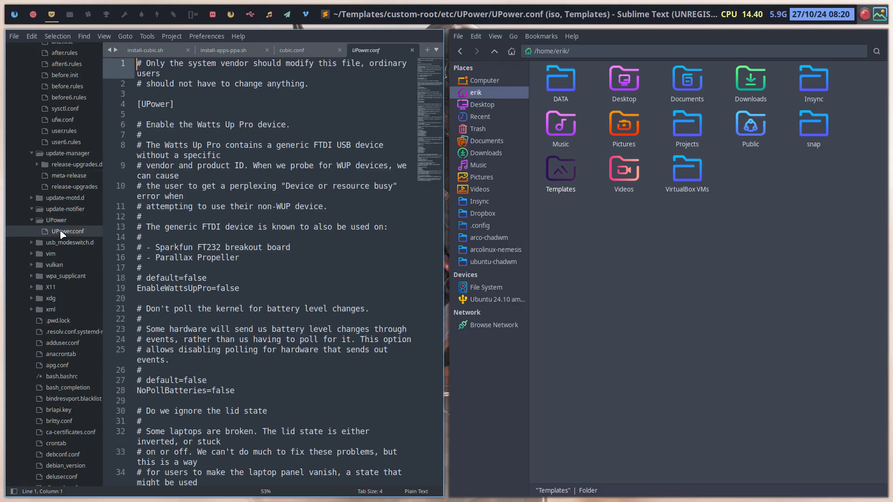
pyautogui.scroll(-10, 186, 300)
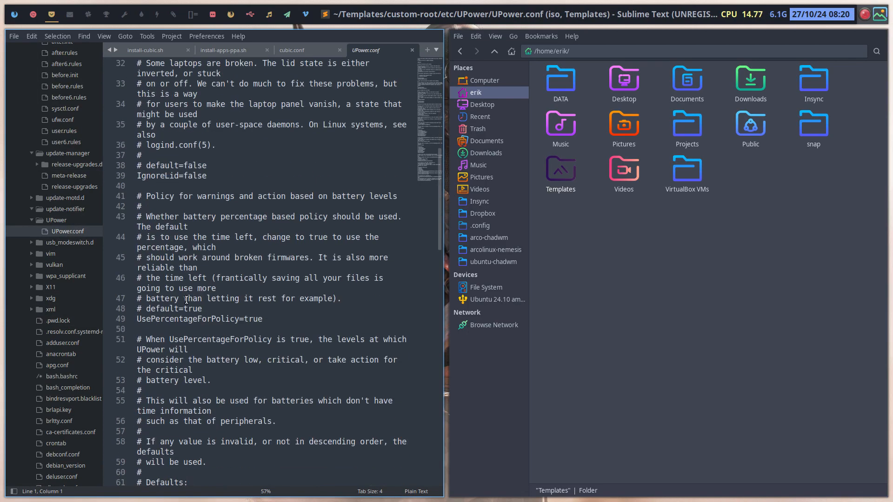
pyautogui.scroll(-5, 186, 300)
pyautogui.scroll(-7, 186, 300)
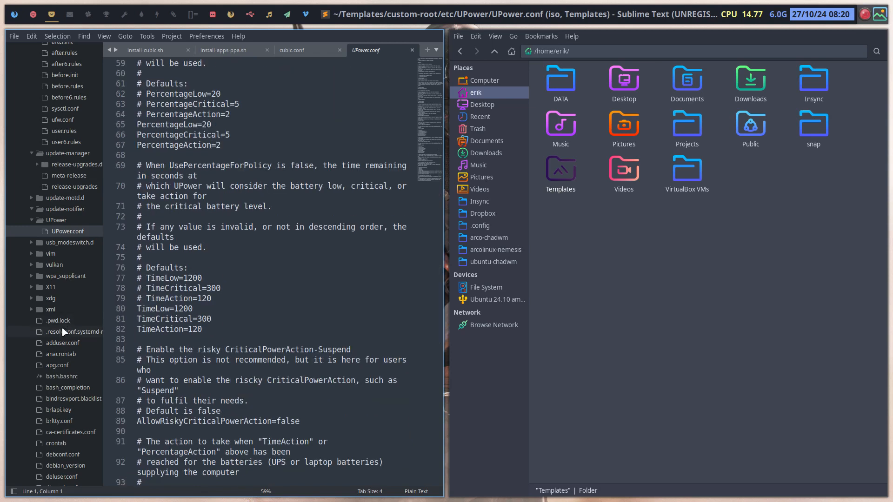
# Examine etc's anacrontab, apg.conf and bash.bashrc files, reading bash.bashrc through to its end.
pyautogui.click(66, 355)
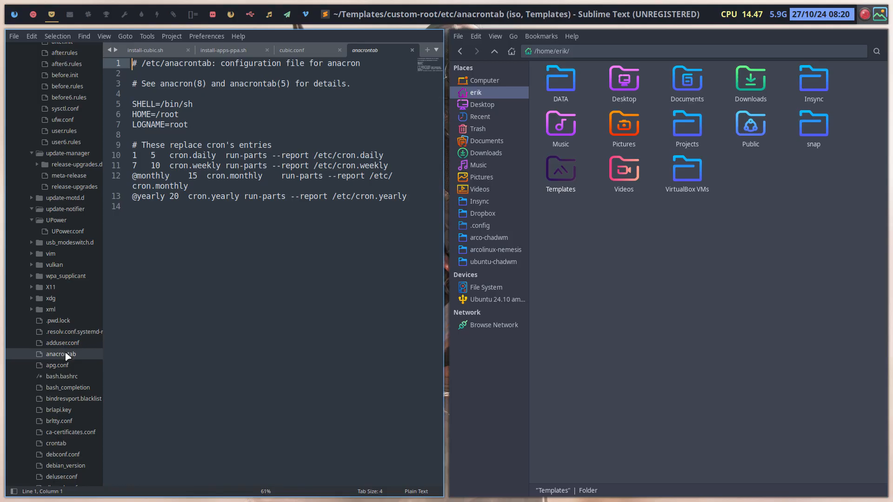
pyautogui.click(64, 369)
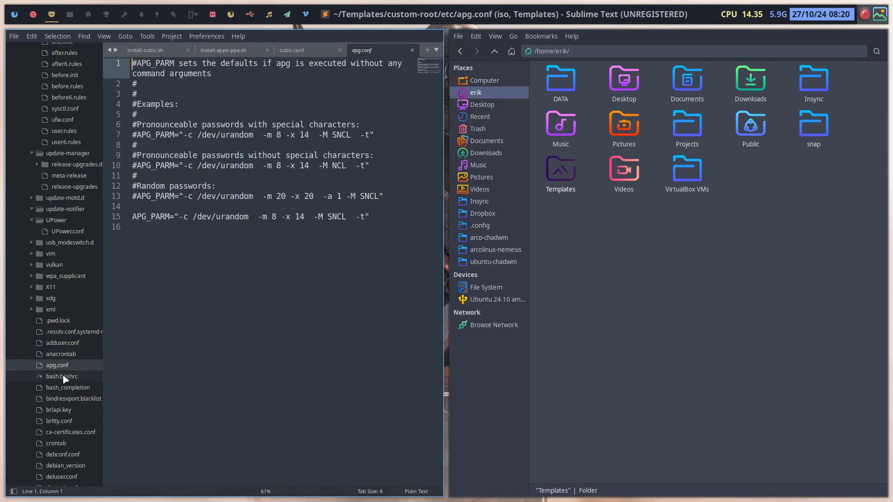
pyautogui.click(65, 378)
pyautogui.scroll(-19, 219, 349)
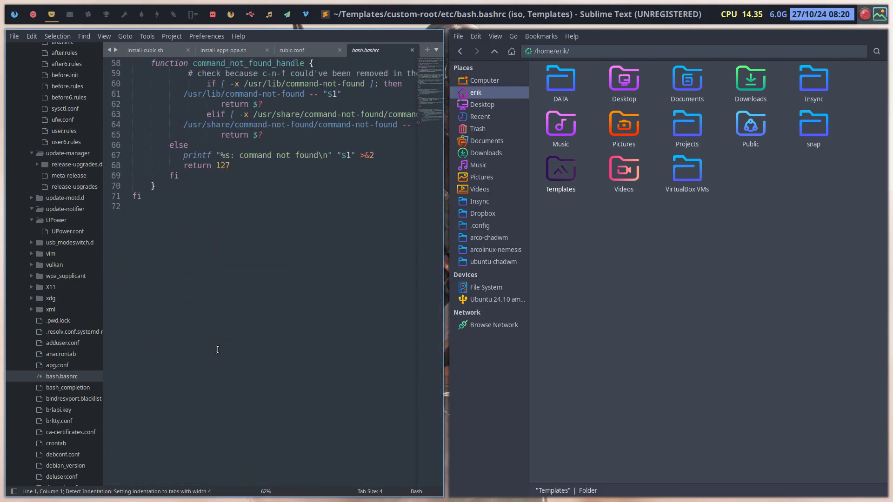
# Look through etc's folder list, expand the skel folder and read its .bash_logout file.
pyautogui.scroll(20, 60, 186)
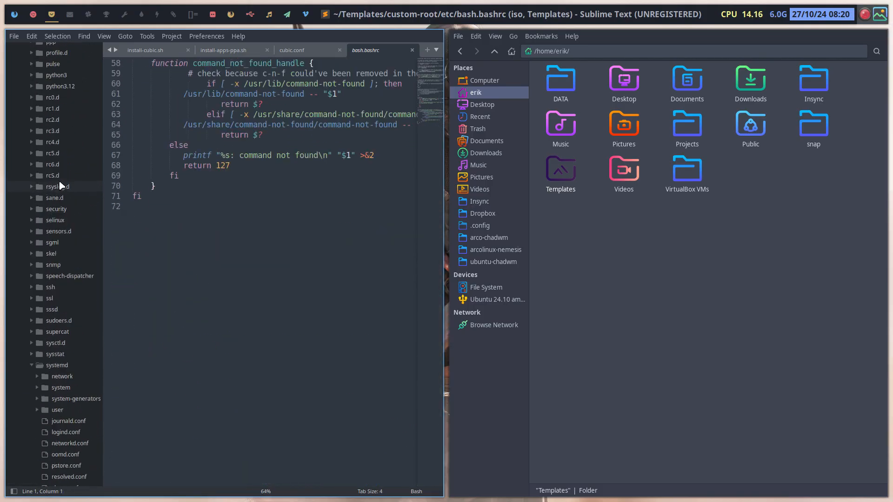
pyautogui.scroll(20, 60, 185)
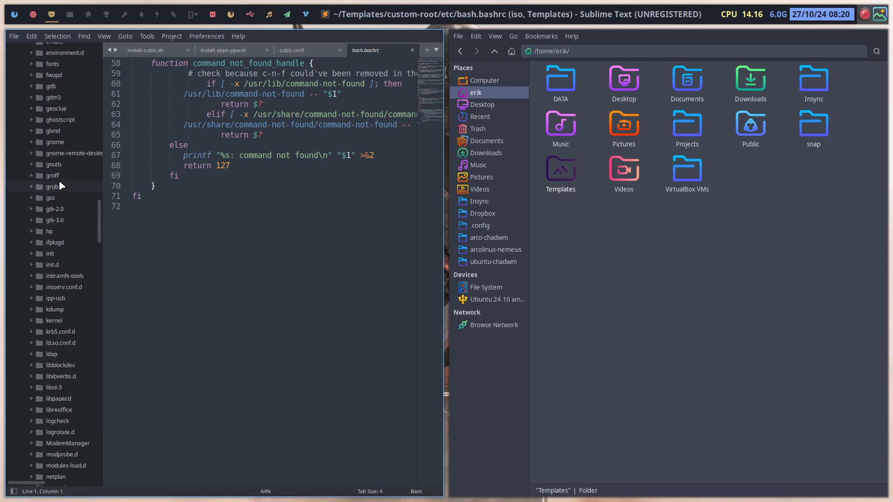
pyautogui.scroll(12, 59, 186)
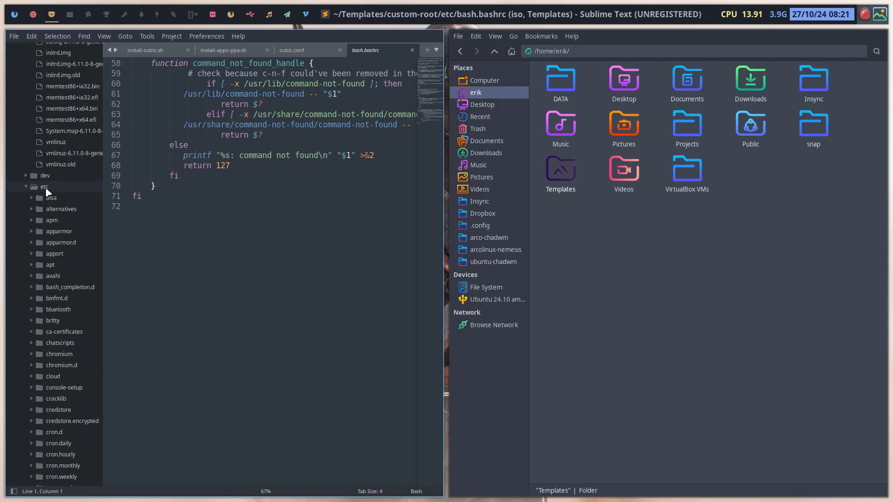
pyautogui.scroll(-20, 46, 190)
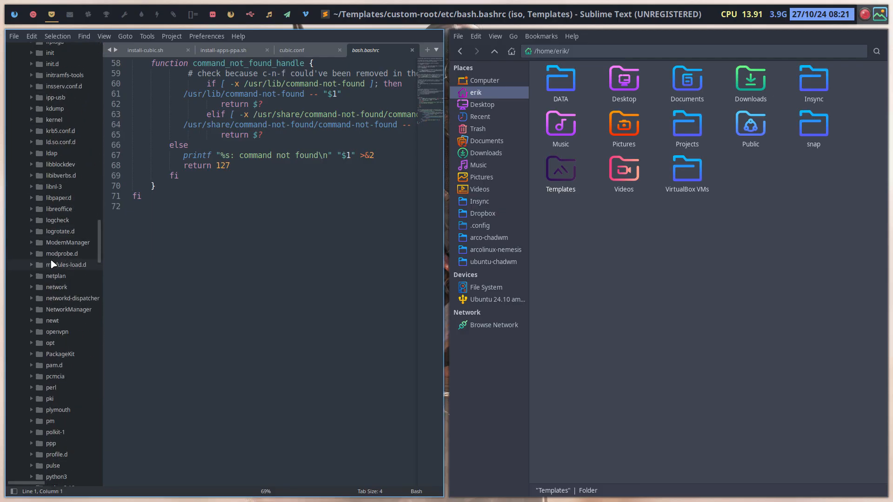
pyautogui.scroll(-13, 51, 265)
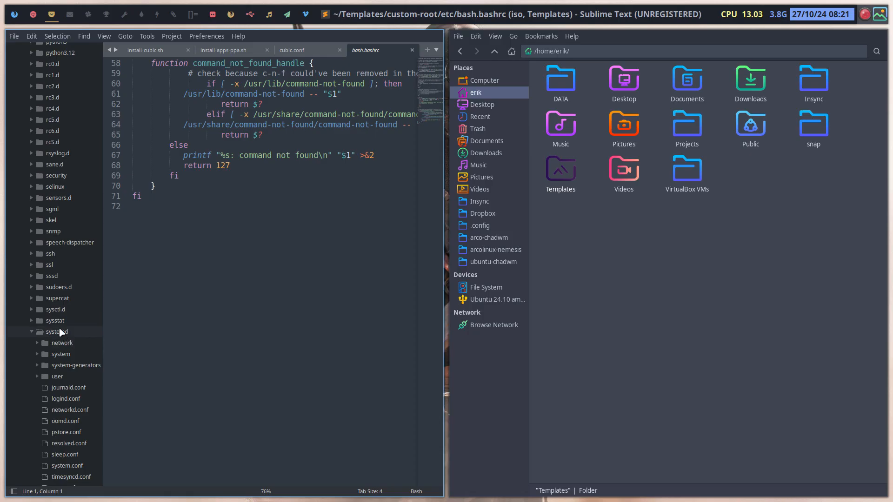
pyautogui.click(56, 219)
pyautogui.click(77, 231)
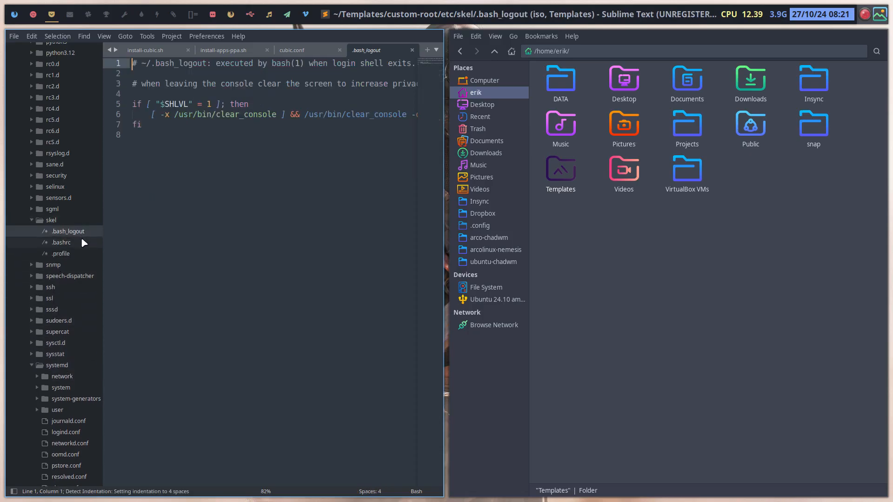
# Open skel's .bashrc, read through its history, prompt and alias settings, and highlight the ll alias line.
pyautogui.click(79, 240)
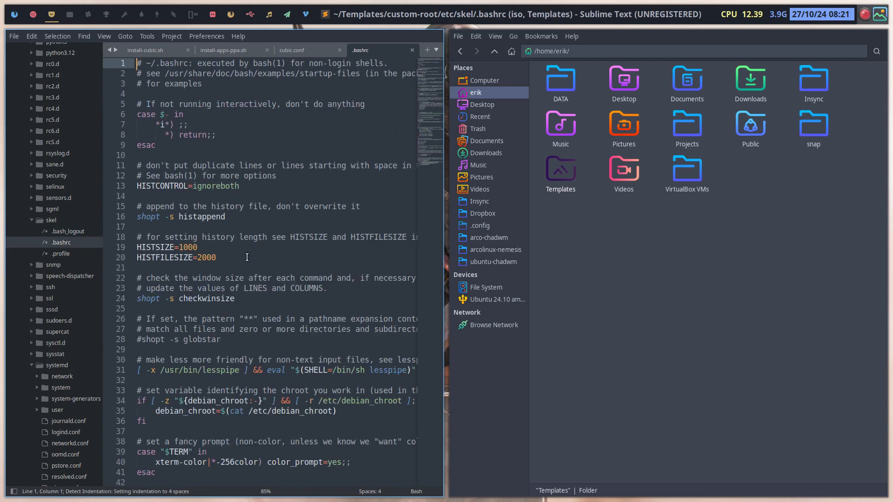
pyautogui.scroll(-2, 179, 184)
pyautogui.scroll(-4, 179, 184)
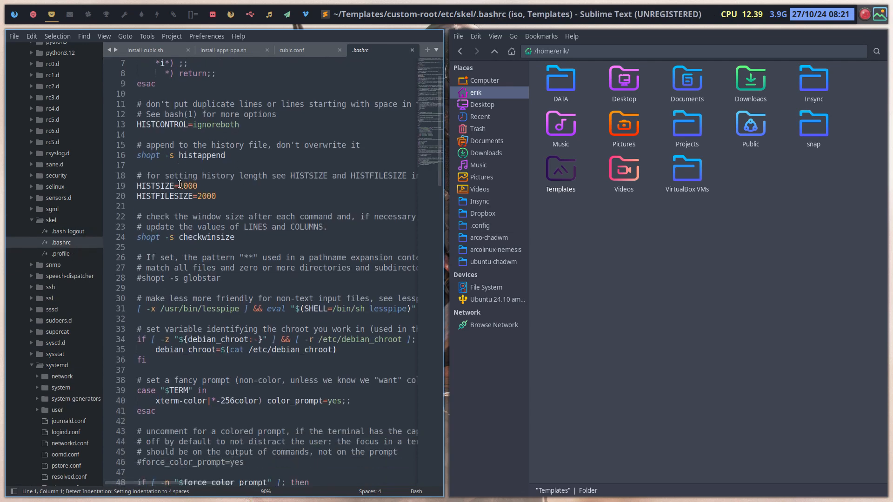
pyautogui.scroll(-3, 179, 184)
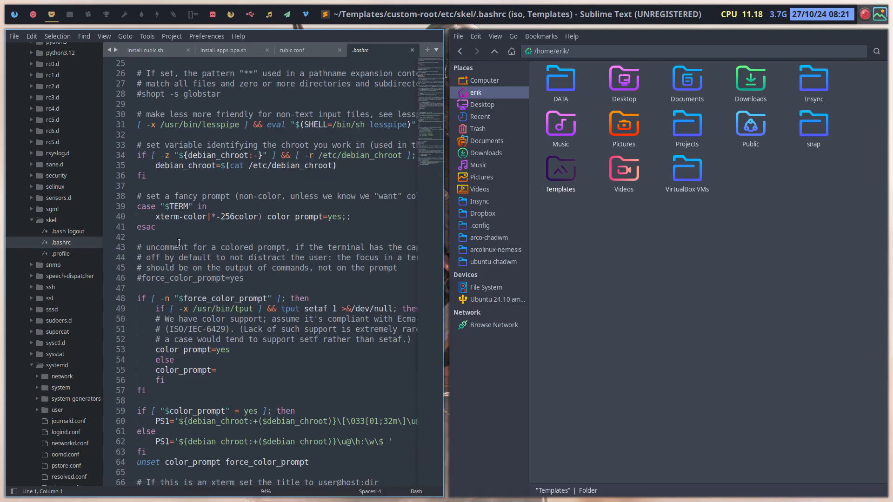
pyautogui.scroll(-3, 179, 242)
pyautogui.scroll(-4, 182, 268)
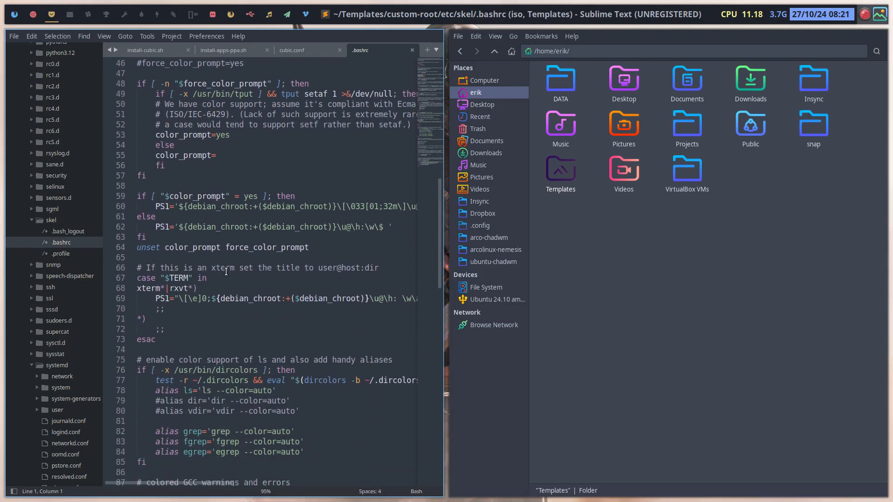
pyautogui.scroll(-4, 226, 272)
pyautogui.scroll(-4, 226, 272)
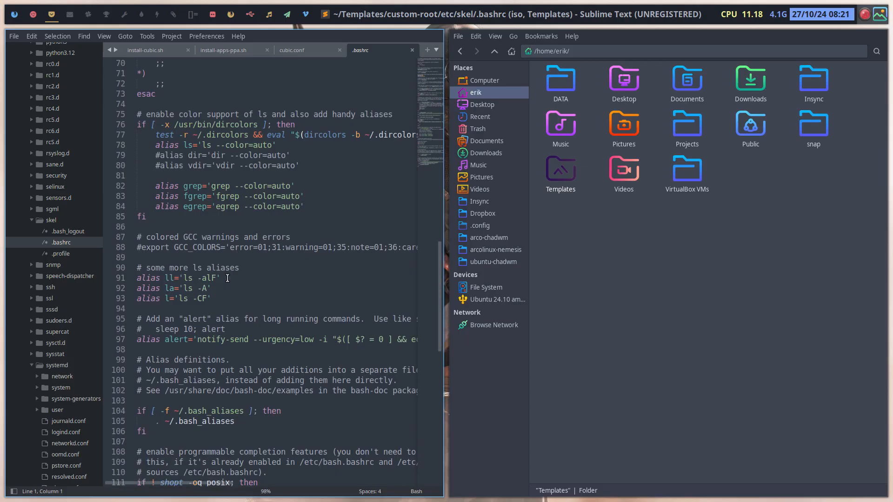
pyautogui.moveTo(223, 277); pyautogui.dragTo(138, 288)
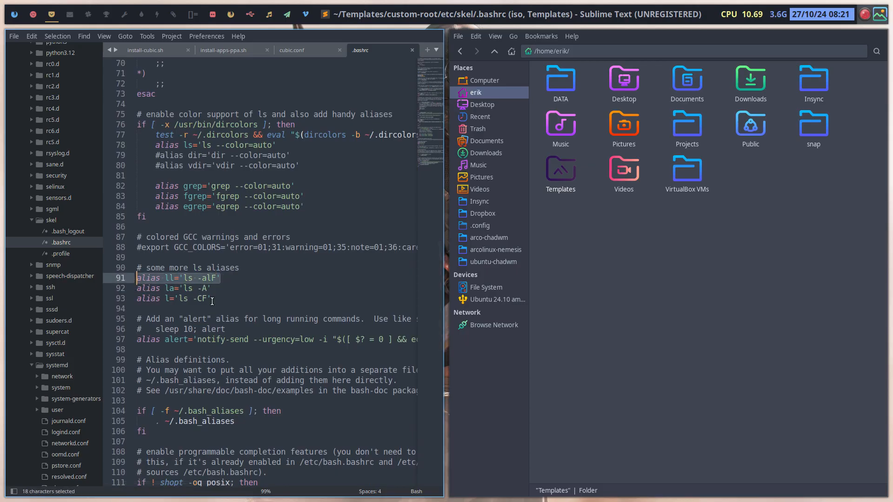
# Highlight the ll, la and l aliases in skel's .bashrc and read on through the alert alias and completion settings.
pyautogui.moveTo(211, 298); pyautogui.dragTo(142, 276)
pyautogui.scroll(-3, 218, 286)
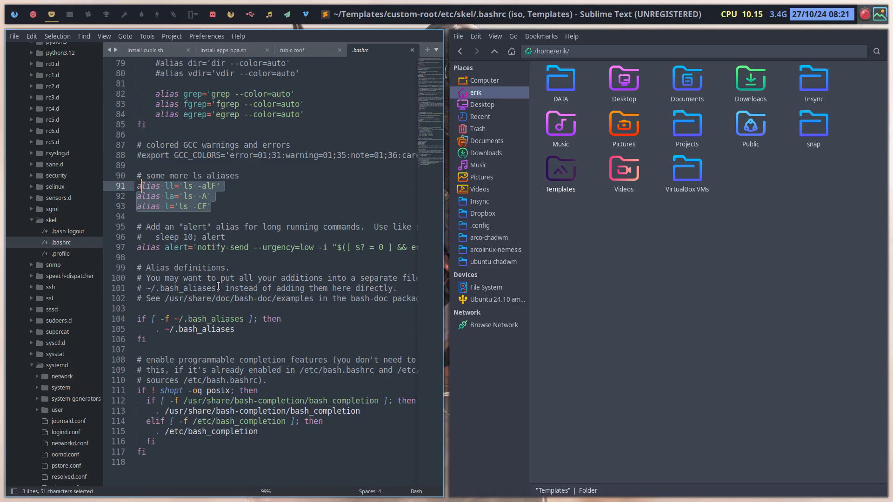
pyautogui.click(179, 247)
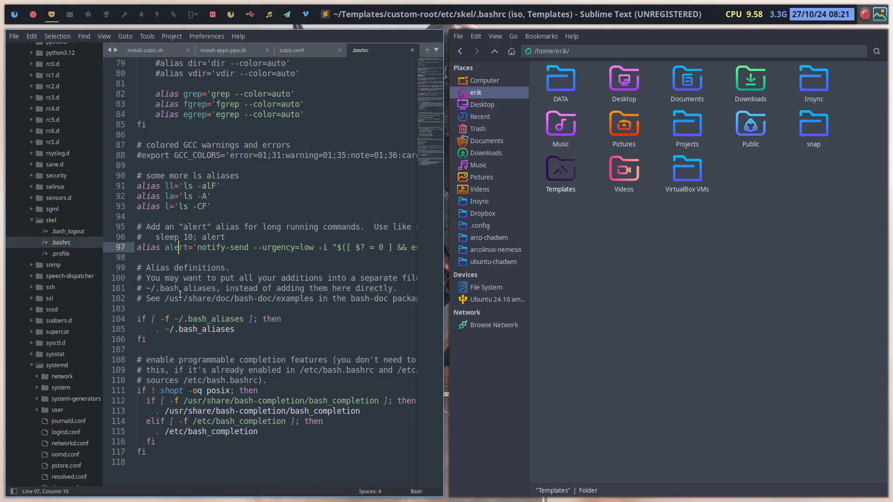
pyautogui.press('super+Return')
pyautogui.write('a')
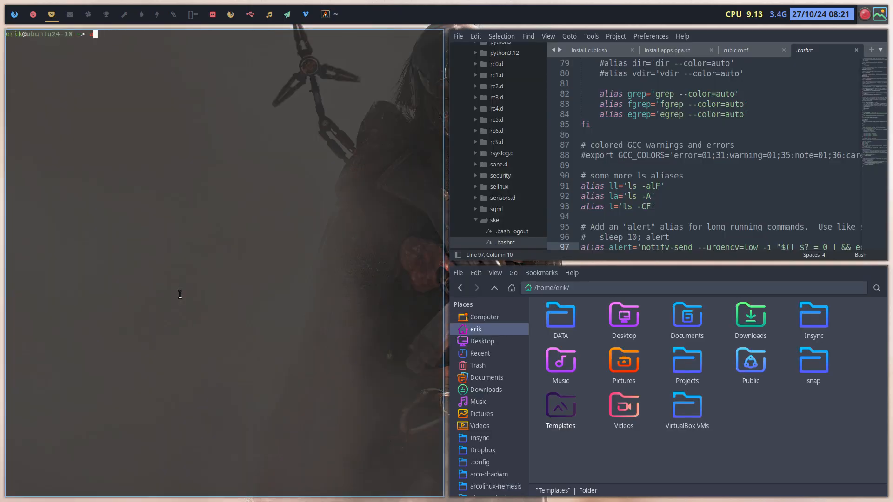
pyautogui.write('lert')
pyautogui.press('super+q')
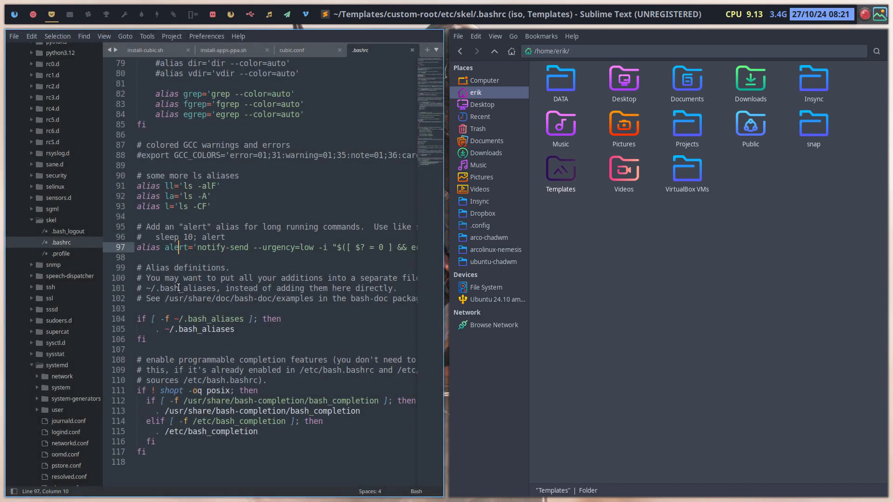
# Copy the notify-send command from the alert alias and run it in a new terminal on an empty workspace.
pyautogui.moveTo(199, 248); pyautogui.dragTo(400, 253)
pyautogui.hotkey('ctrl', 'c')
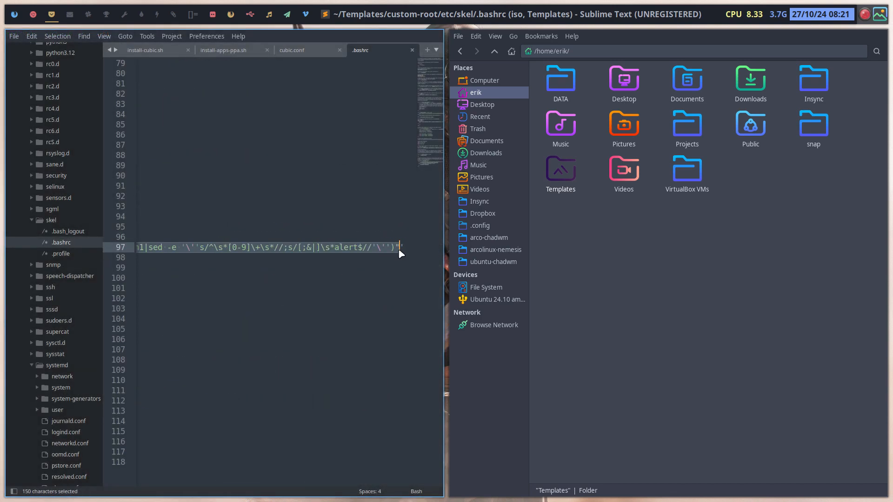
pyautogui.click(66, 17)
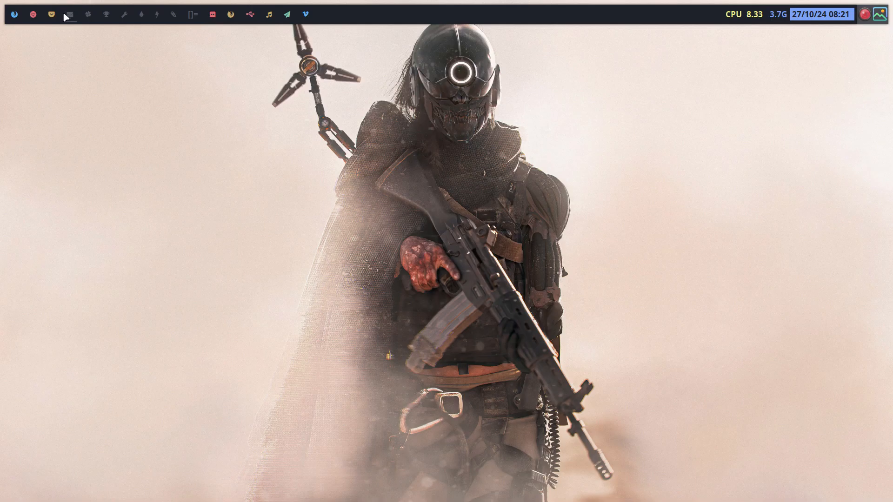
pyautogui.press('super+Return')
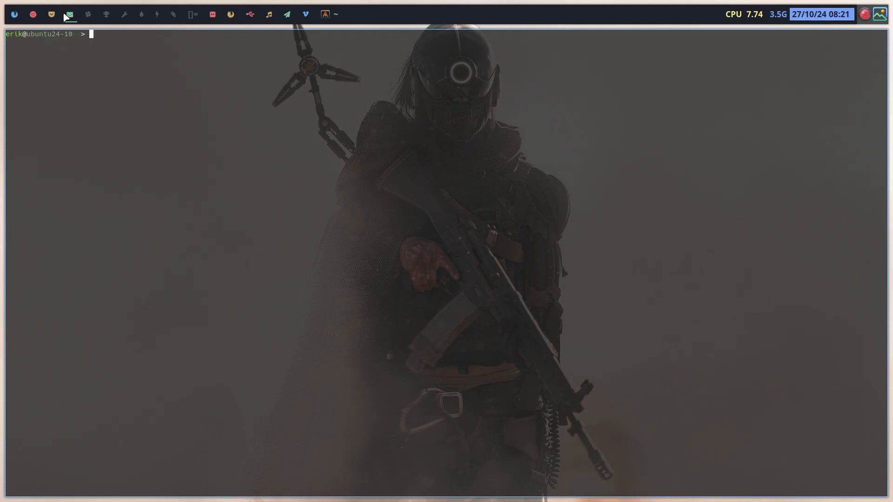
pyautogui.hotkey('ctrl', 'shift', 'v')
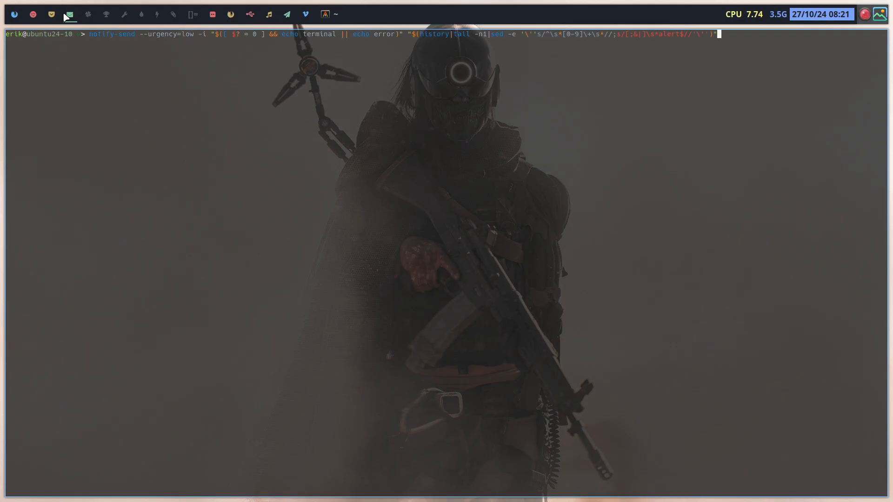
pyautogui.press('Return')
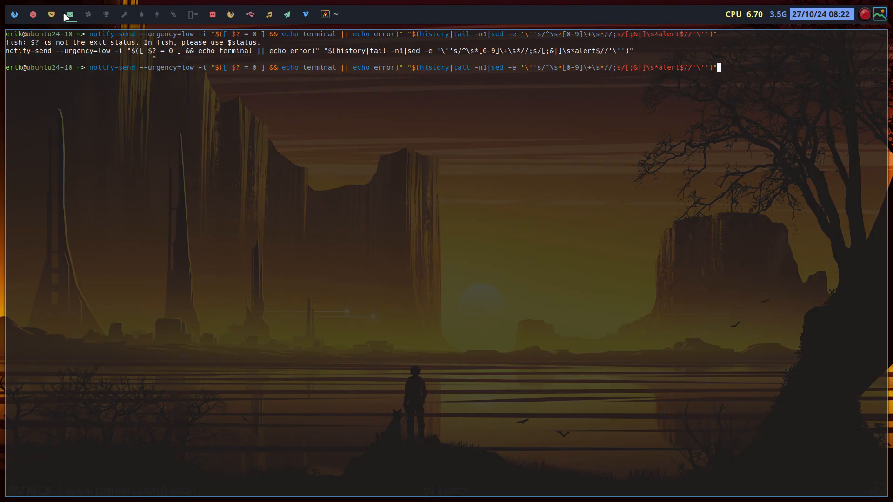
# Try to assign the copied notify-send command to alert in the terminal, and select the alert alias line in .bashrc.
pyautogui.hotkey('ctrl', 'c')
pyautogui.write('alert=')
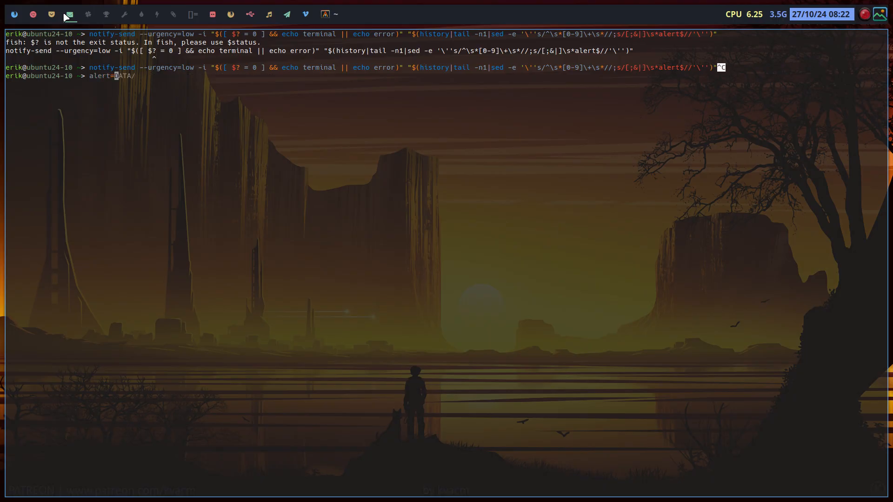
pyautogui.hotkey('ctrl', 'shift', 'v')
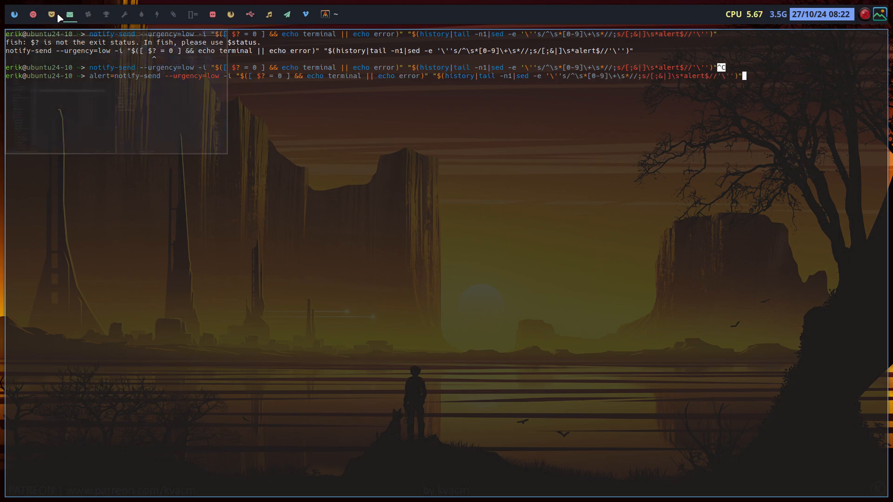
pyautogui.click(51, 15)
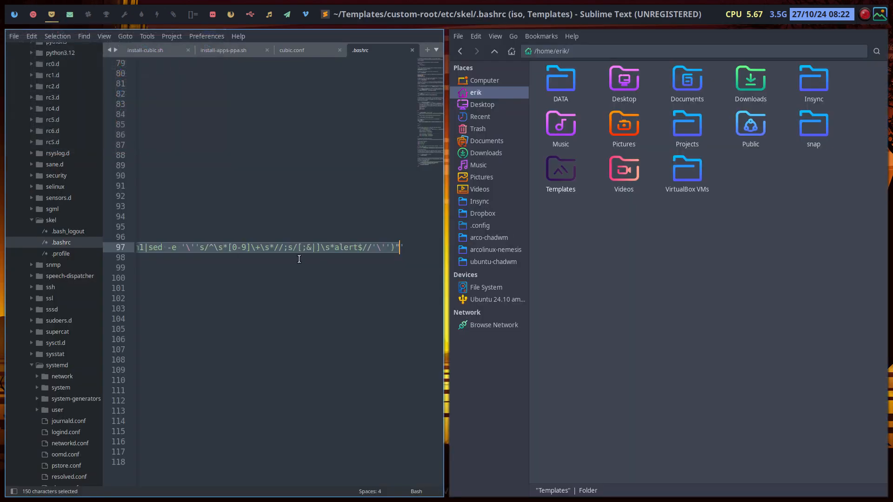
pyautogui.moveTo(176, 248); pyautogui.dragTo(100, 248)
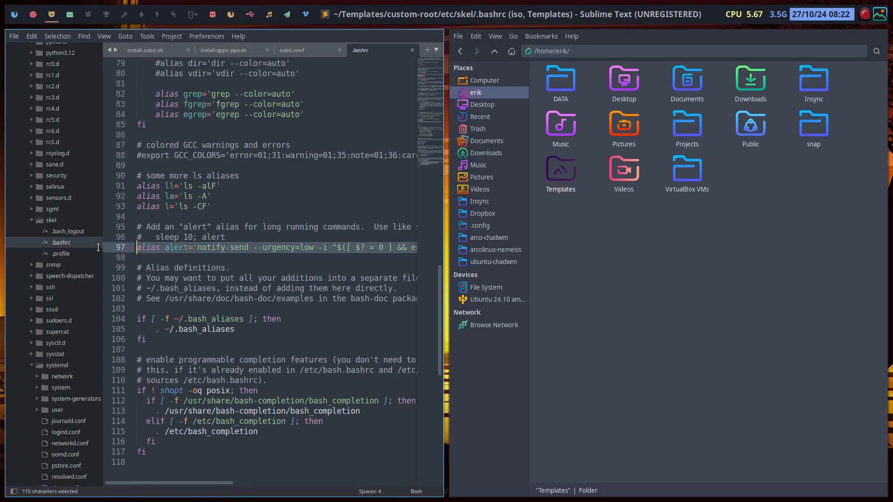
pyautogui.click(120, 250)
pyautogui.click(121, 251)
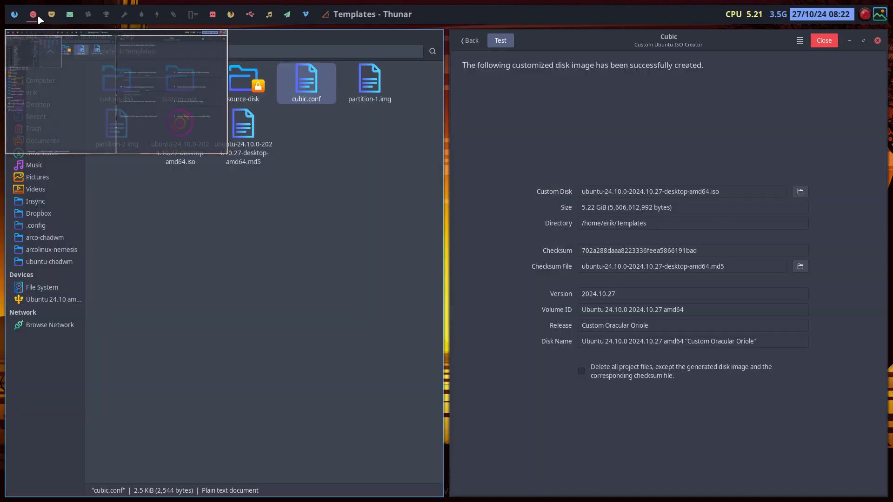
# Switch back to Cubic, select the generated ubuntu-24.10.0-2024.10.27-desktop-amd64.iso in Templates and start testing the disk image.
pyautogui.click(40, 18)
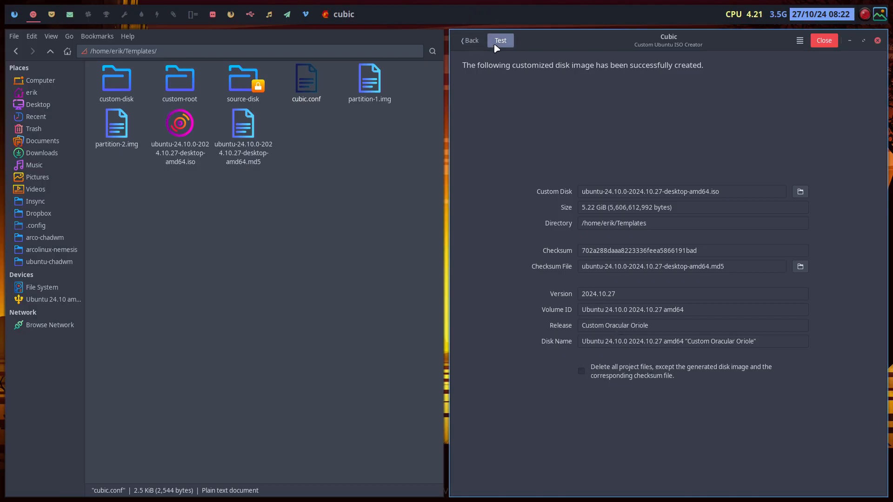
pyautogui.click(184, 123)
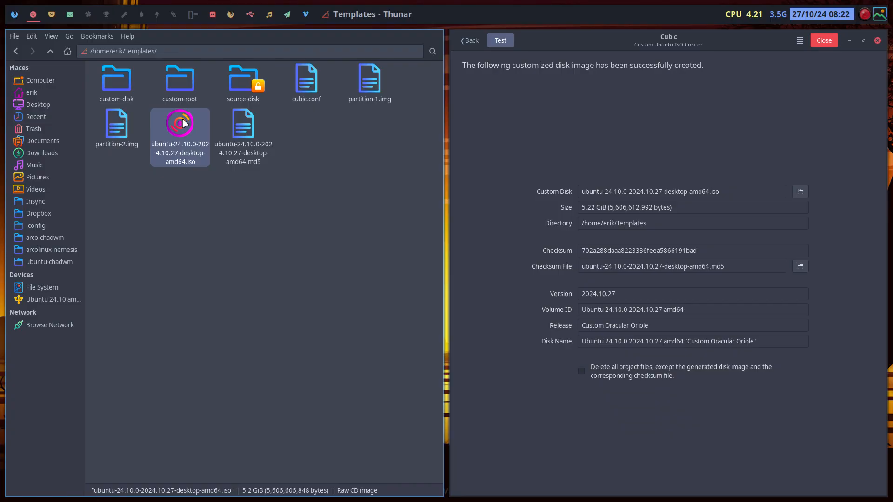
pyautogui.click(500, 40)
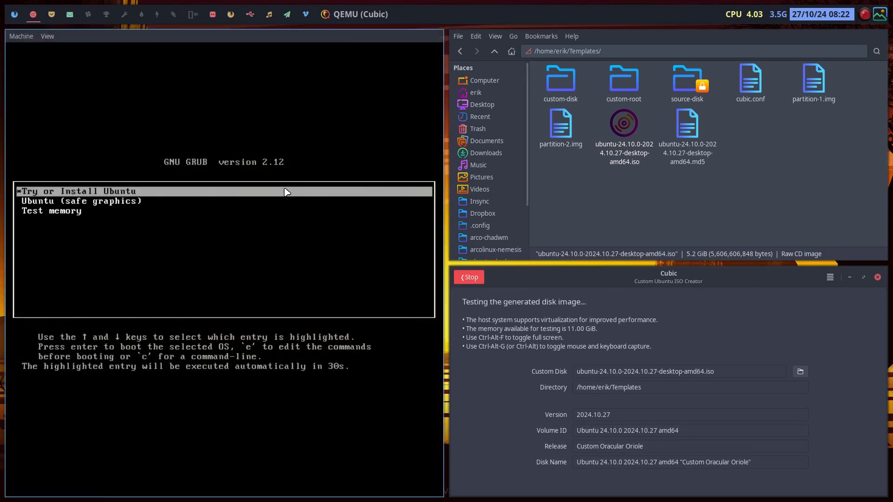
# Boot the Try or Install Ubuntu entry in the QEMU test machine and switch its window to full screen.
pyautogui.press('Return')
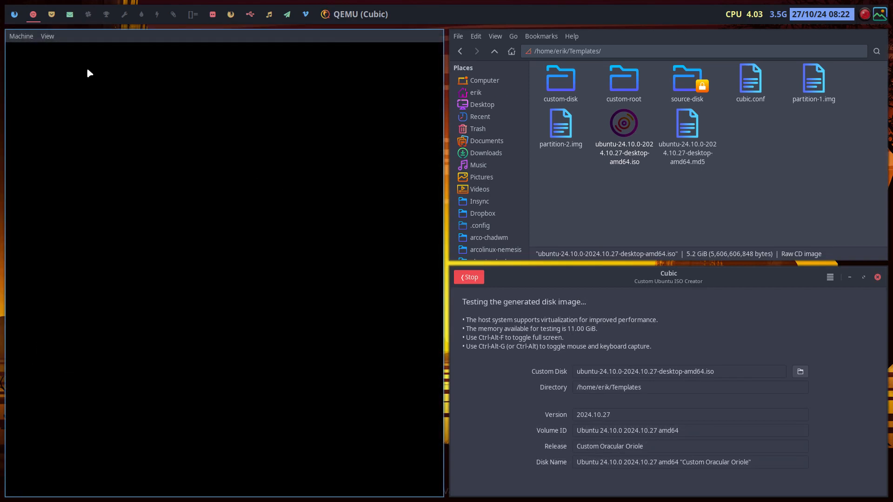
pyautogui.click(50, 37)
pyautogui.click(74, 69)
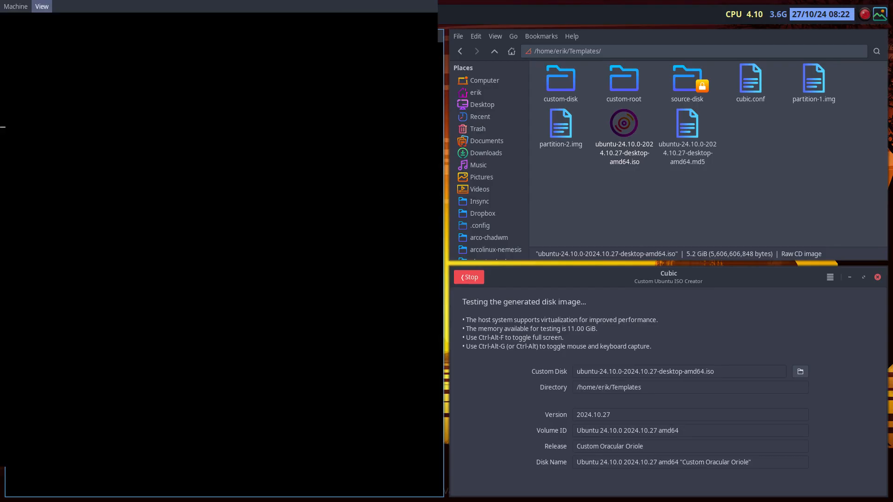